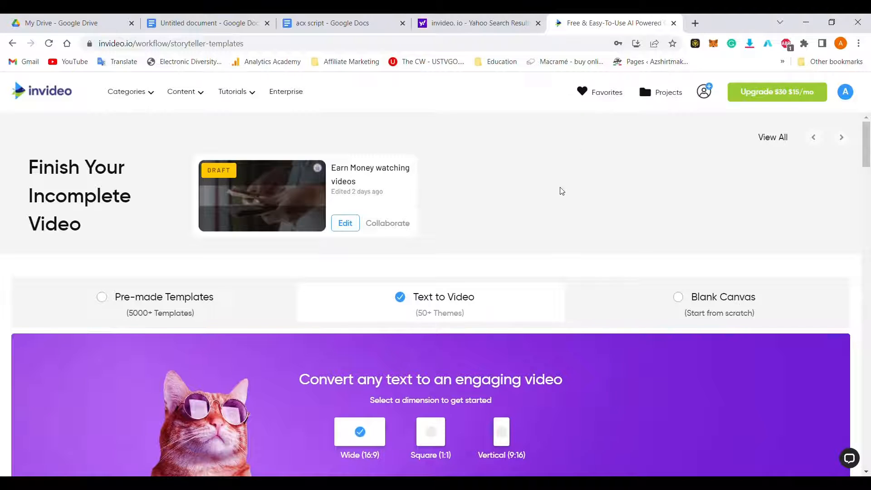
Look over the Text to Video start page, including its dimension options and theme gallery
scroll(562, 190, "down", 8)
scroll(562, 191, "up", 8)
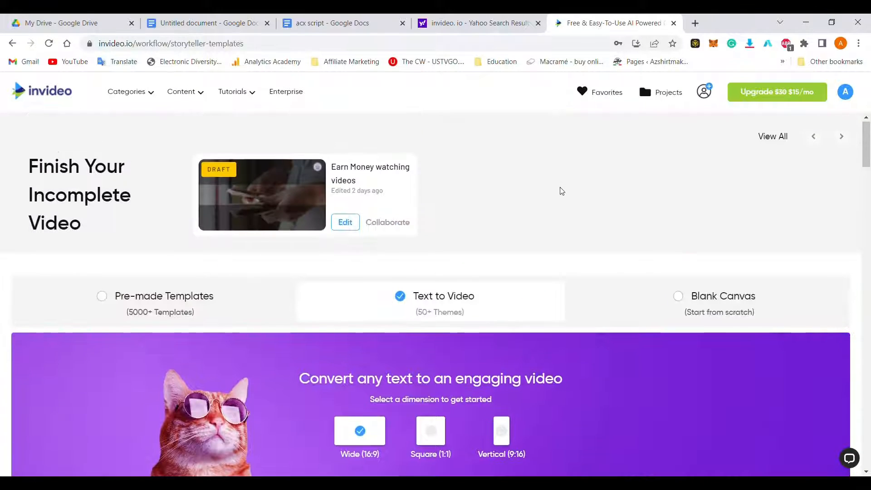
scroll(562, 191, "down", 2)
scroll(562, 191, "up", 2)
scroll(562, 191, "down", 1)
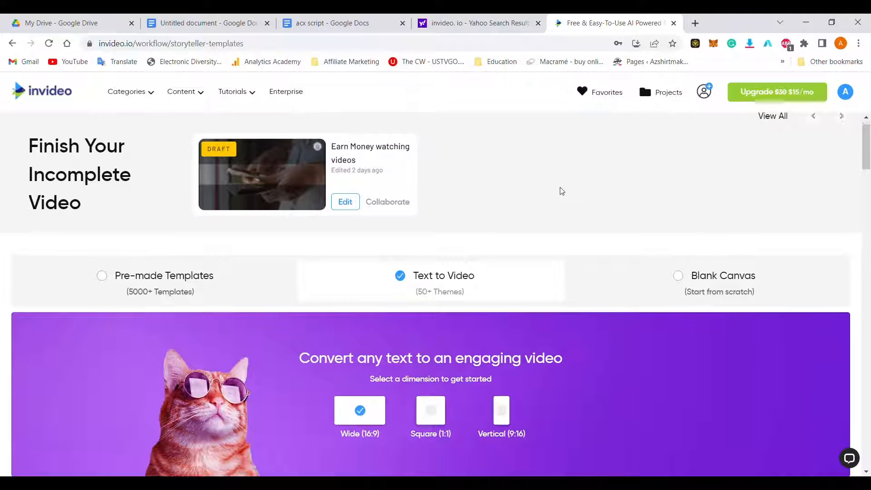
scroll(562, 191, "down", 1)
scroll(562, 191, "up", 1)
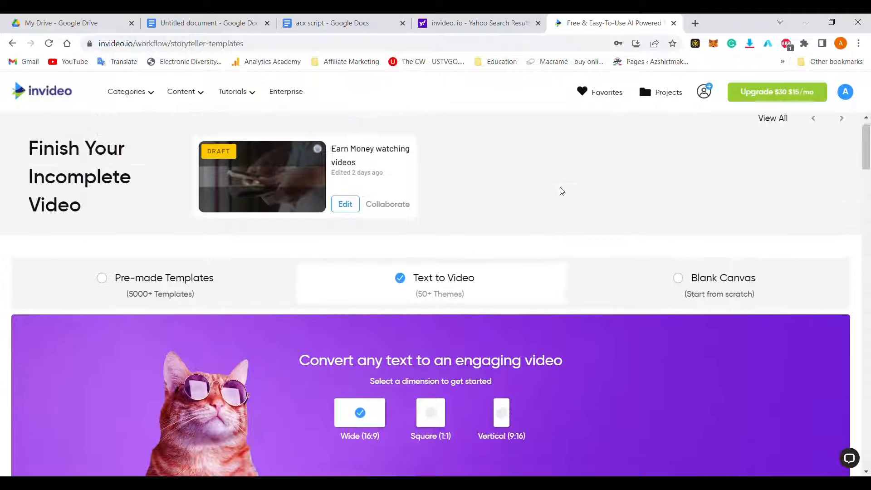
scroll(562, 190, "up", 1)
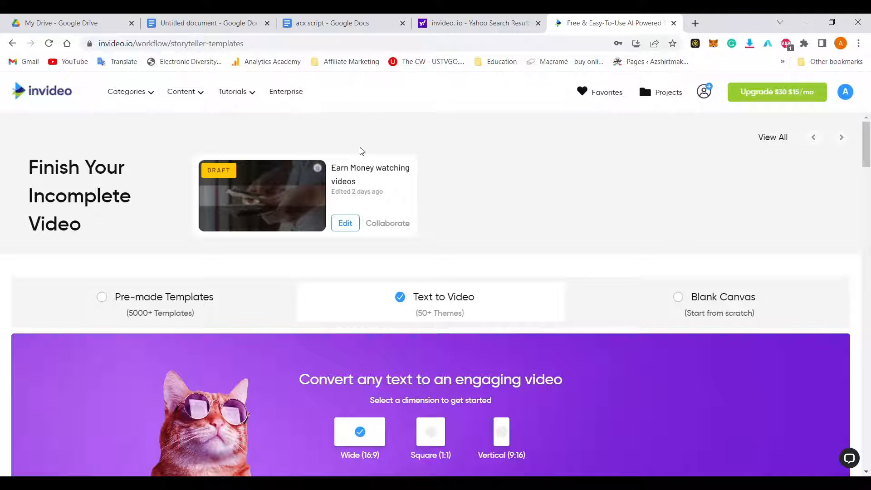
Switch to the Google Docs travel document and copy the three paragraphs from "Summer is the perfect time" to "paradise for foodies."
left_click(234, 24)
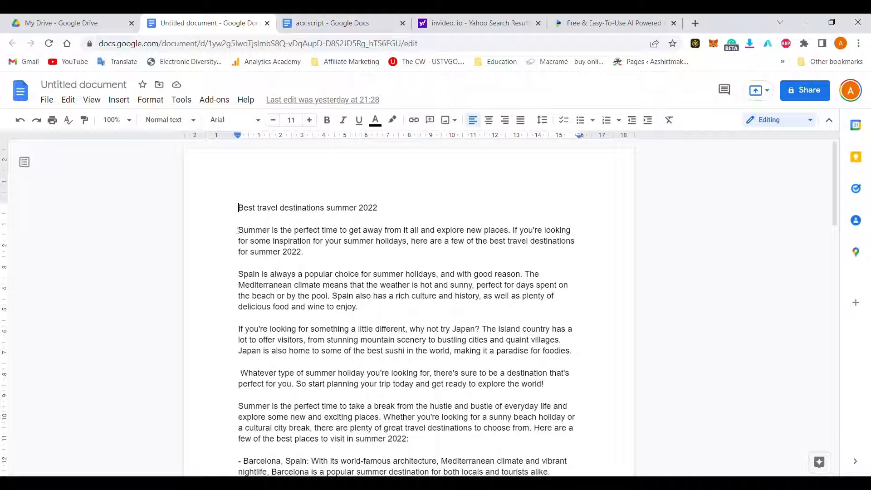
left_click_drag(239, 231, 597, 363)
key("ctrl+c")
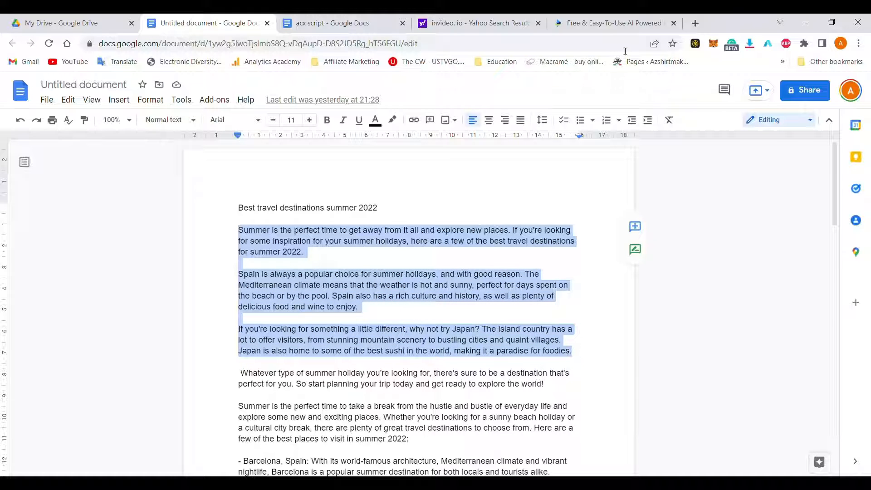
Return to InVideo and start a text-to-video project with the Summer Vibes template in wide 16:9 format
left_click(578, 29)
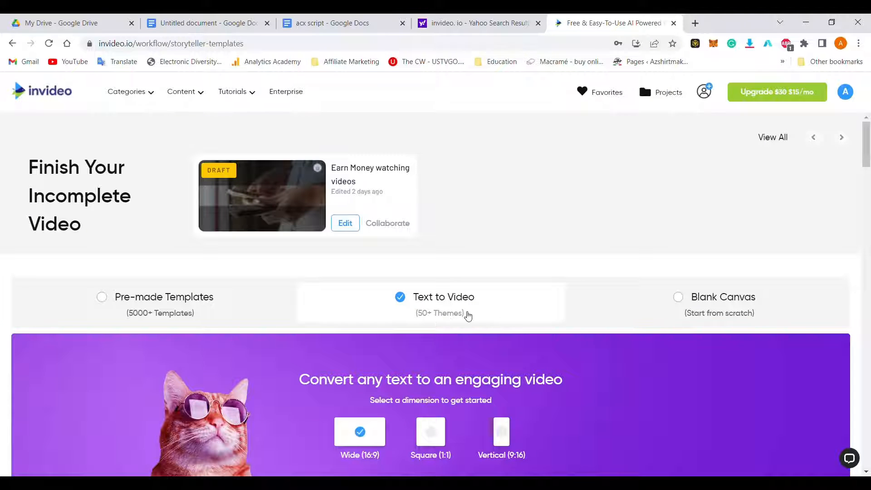
scroll(467, 316, "down", 6)
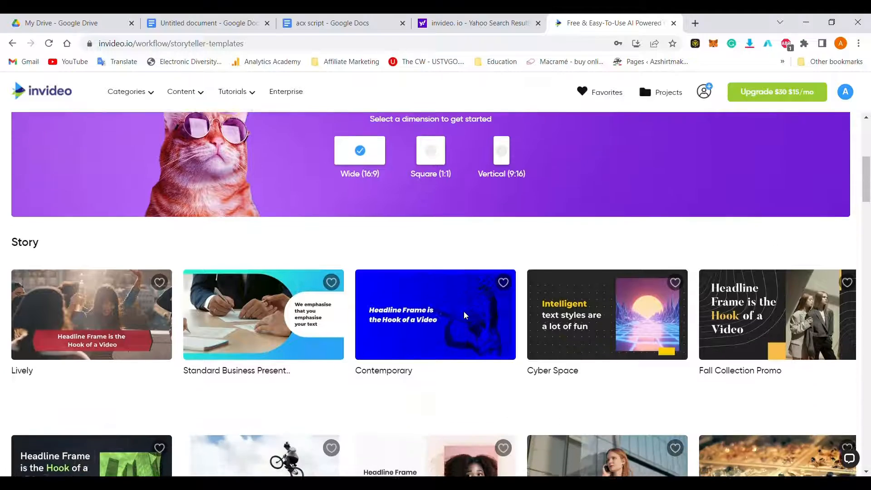
scroll(465, 316, "down", 5)
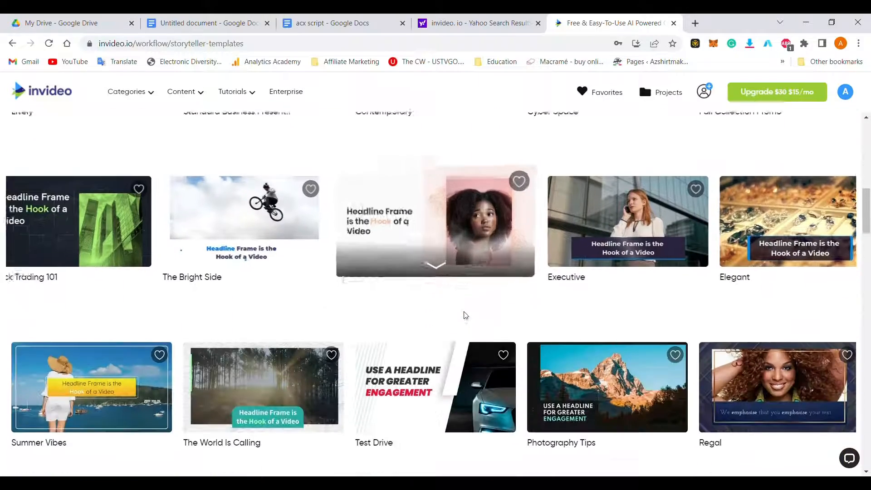
scroll(465, 315, "down", 2)
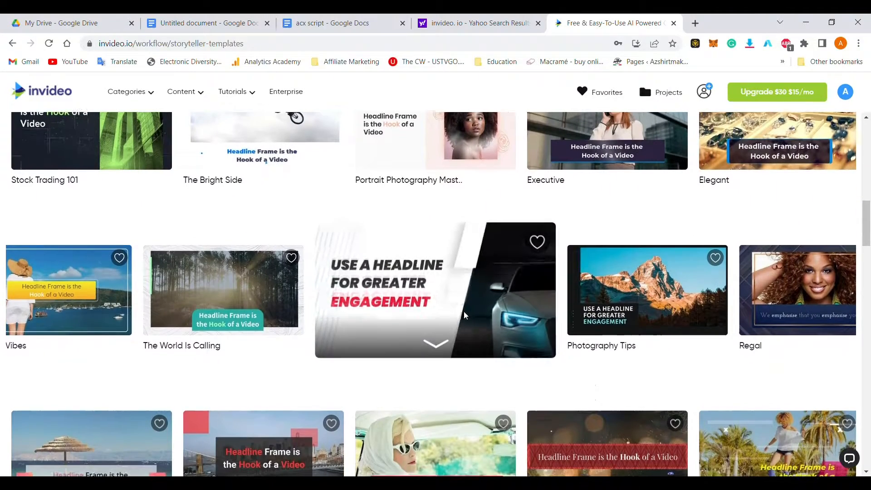
left_click(101, 295)
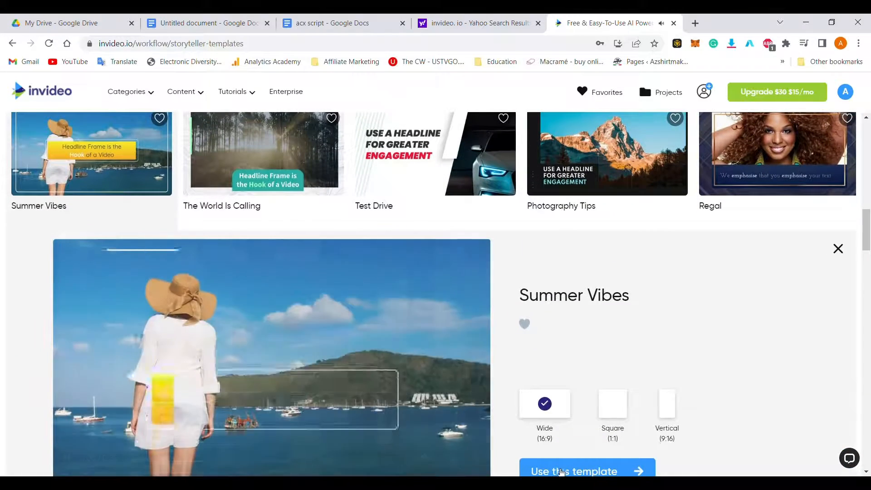
left_click(565, 474)
Create the storyboard from the headline "Test video summer destinations" and the copied paragraphs as the story, without rearranging the text
left_click(320, 157)
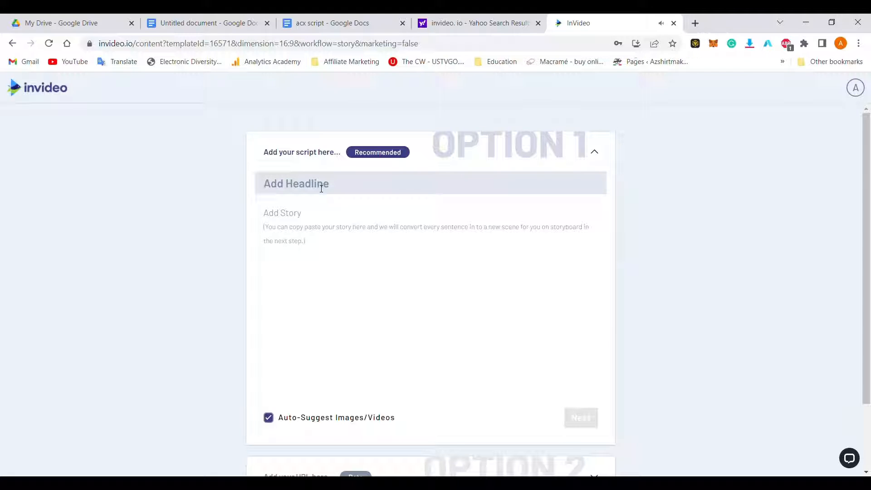
type("Test video")
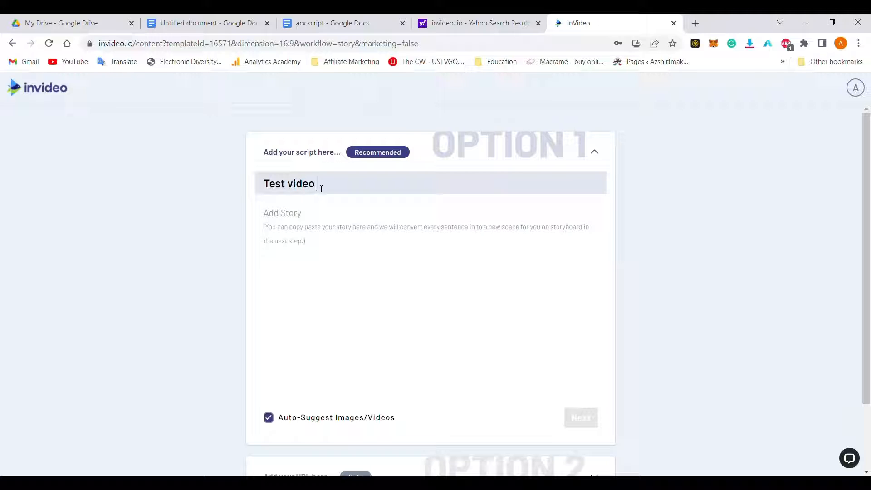
type(" summer destinations")
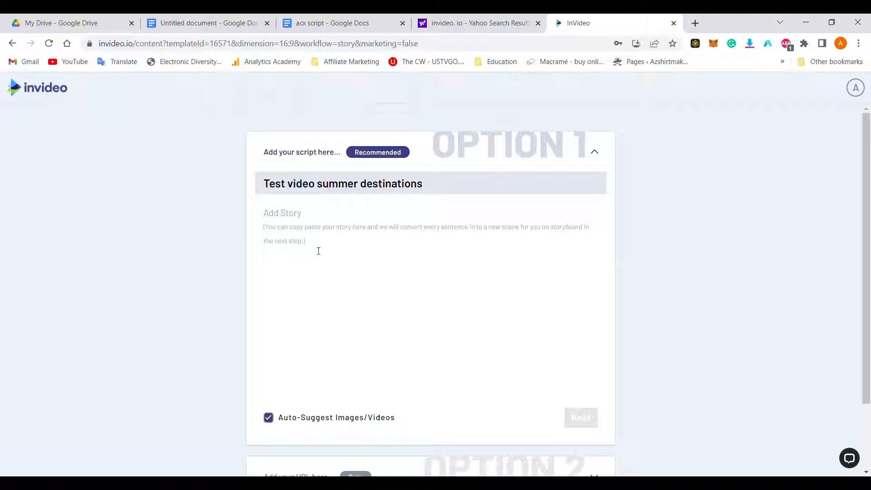
left_click(277, 222)
key("ctrl+v")
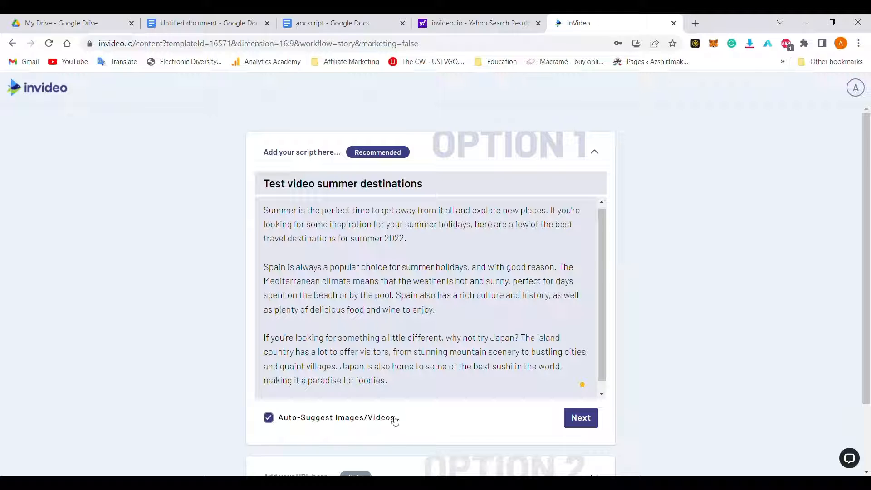
left_click(592, 422)
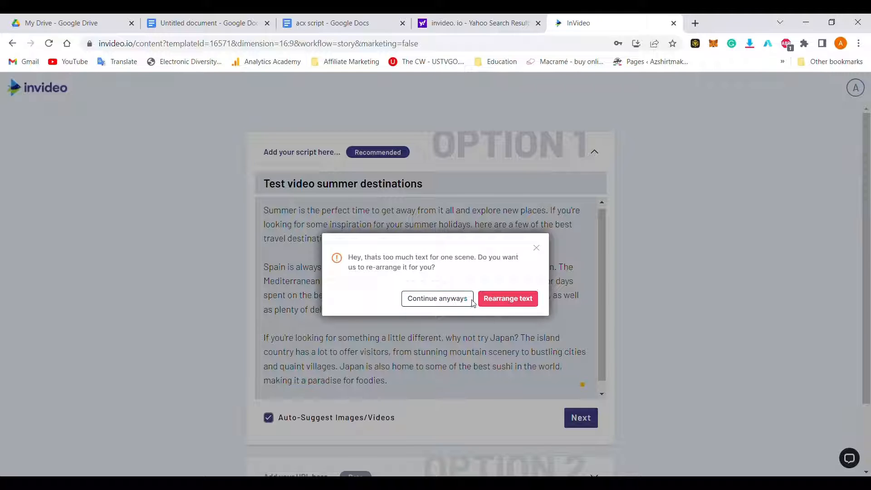
left_click(452, 299)
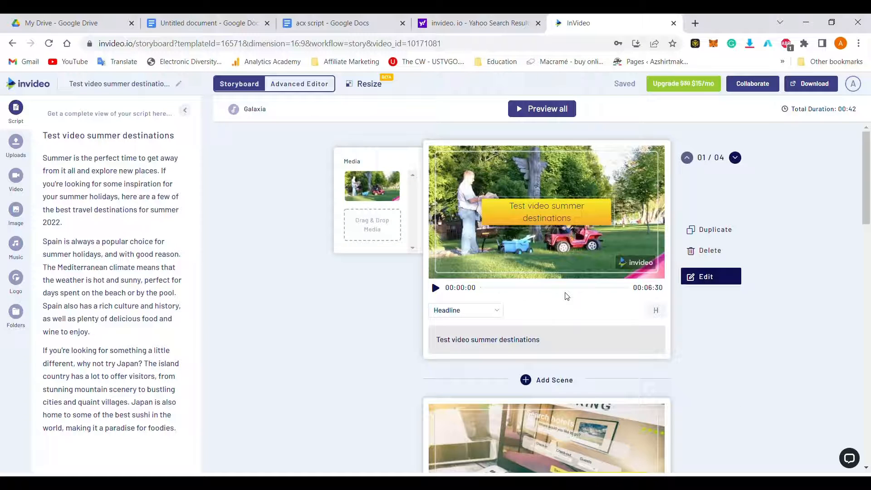
Review all the generated storyboard scenes with their images and text, from the headline scene to the Japan scene
scroll(526, 245, "down", 3)
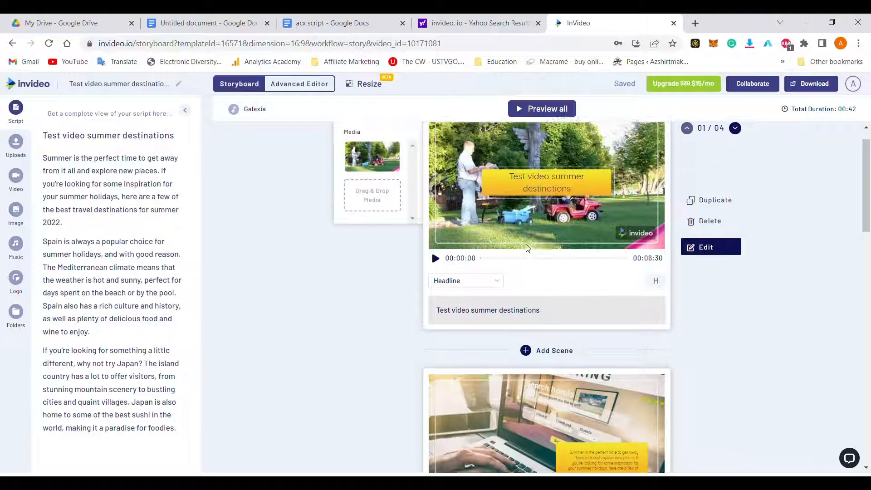
scroll(526, 248, "down", 5)
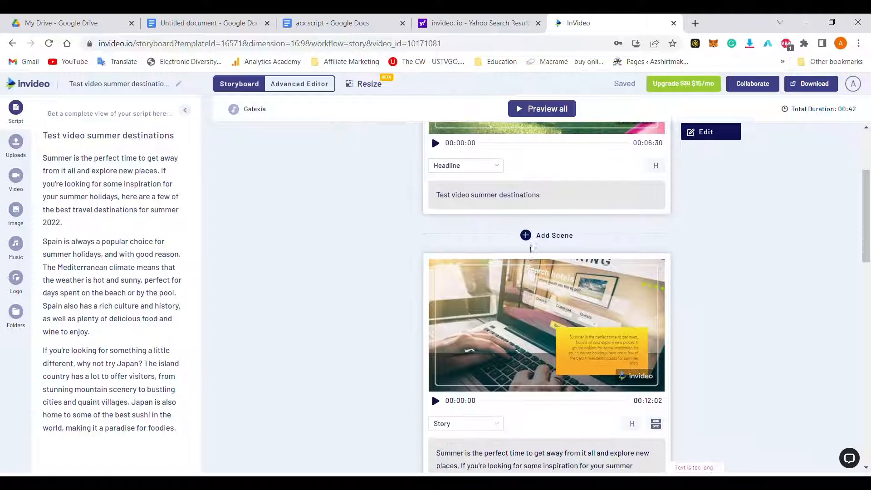
scroll(526, 247, "down", 5)
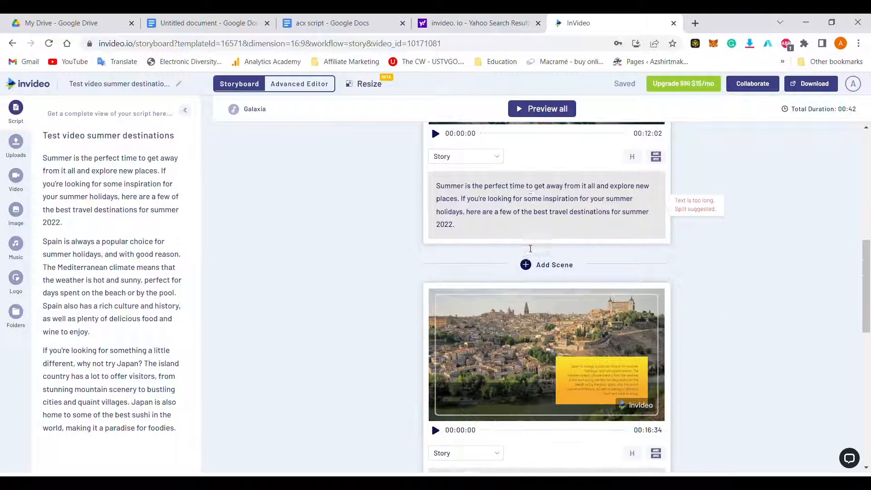
scroll(527, 247, "down", 8)
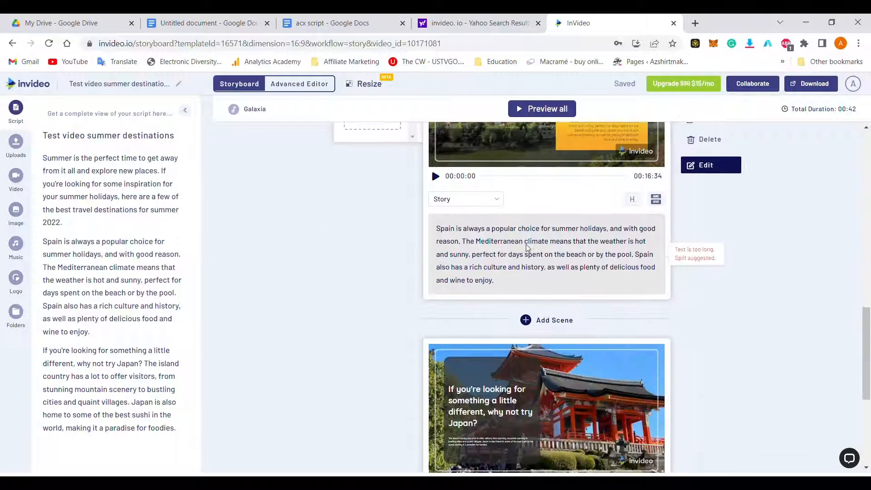
scroll(528, 248, "down", 3)
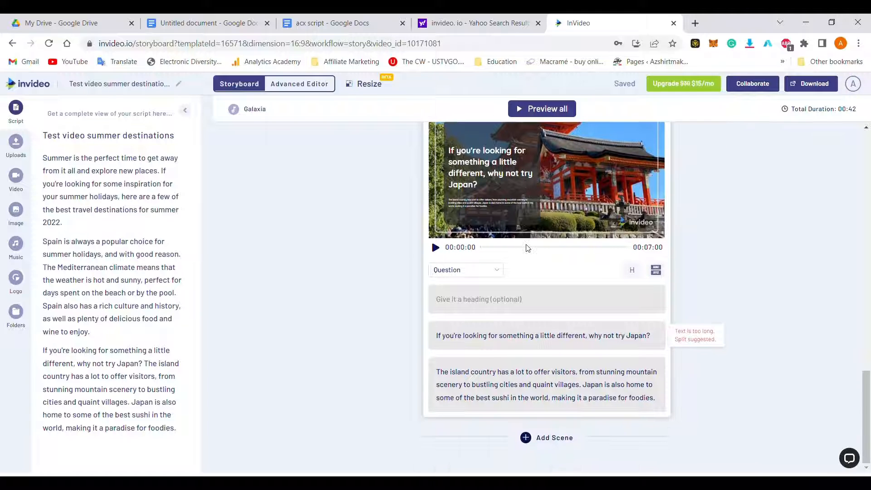
scroll(528, 247, "up", 15)
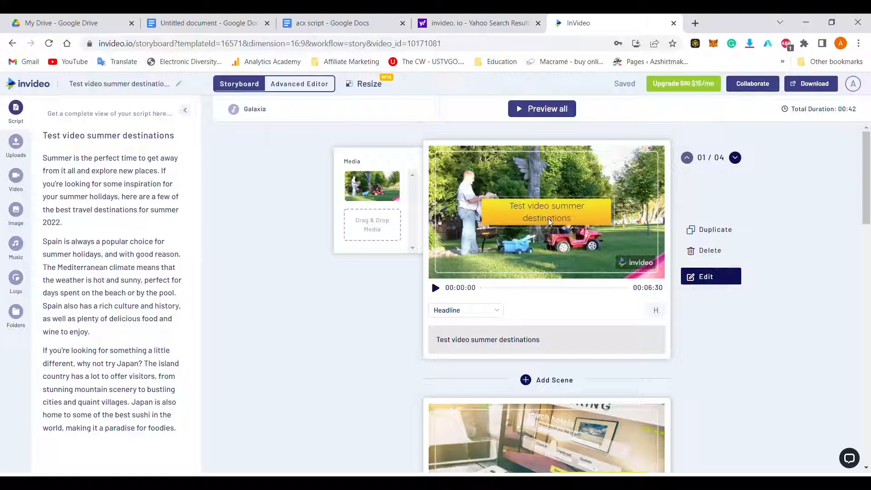
Change the first scene's headline text to "Summer destinations 2022"
left_click(557, 344)
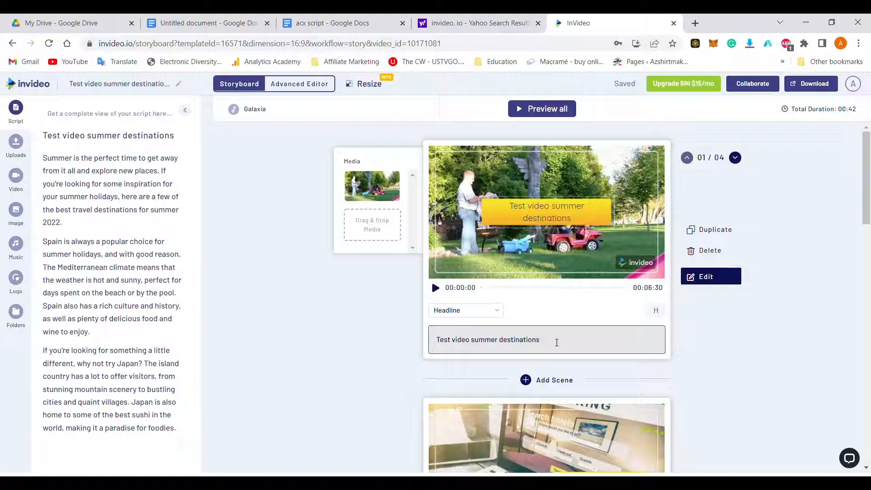
left_click_drag(478, 341, 336, 339)
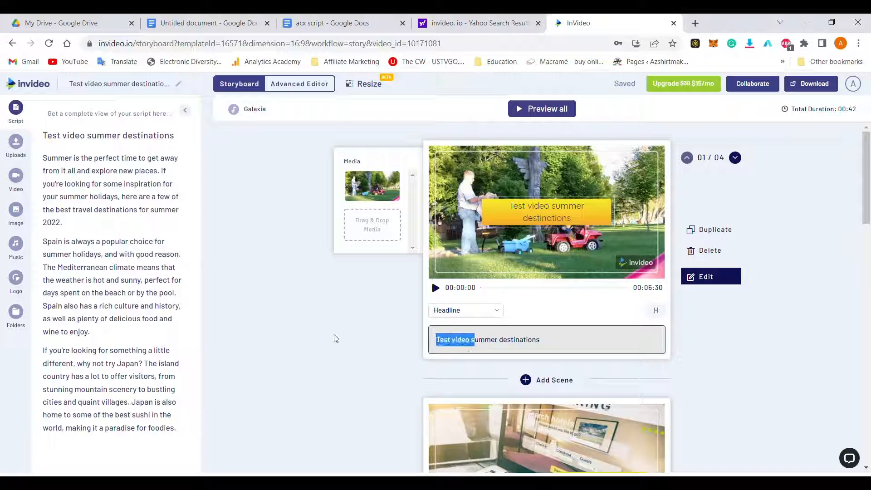
type("S")
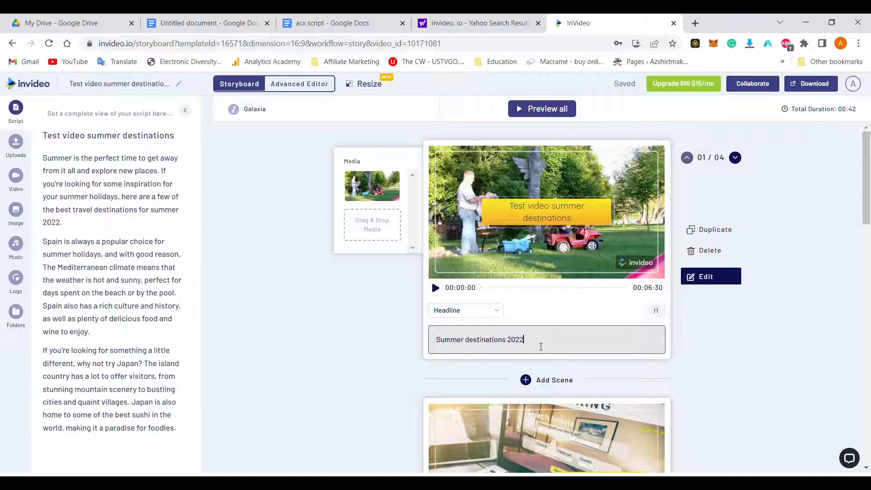
left_click(372, 194)
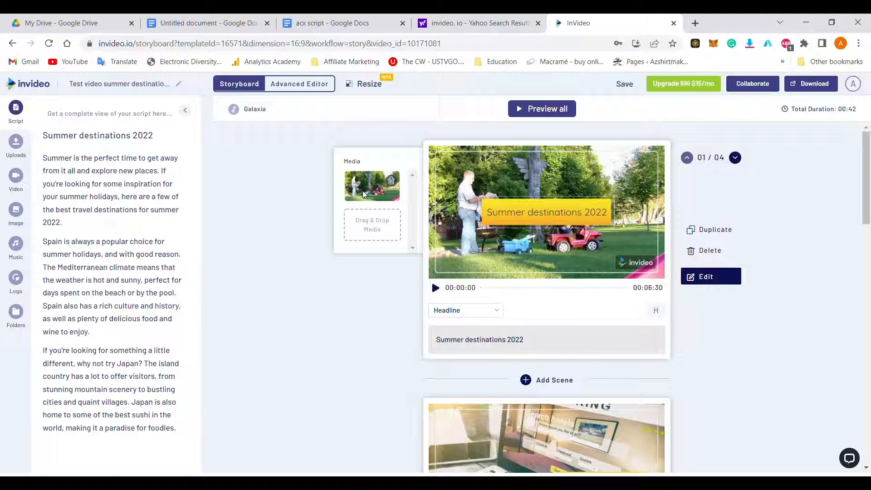
Replace the first scene's media with the stock video of a seal on the beach, trimmed to fit the scene
left_click(16, 177)
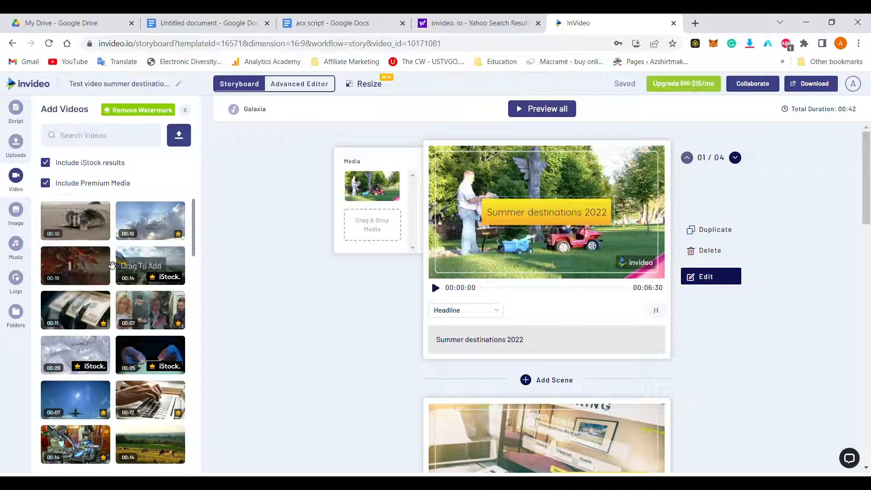
mouse_move(379, 189)
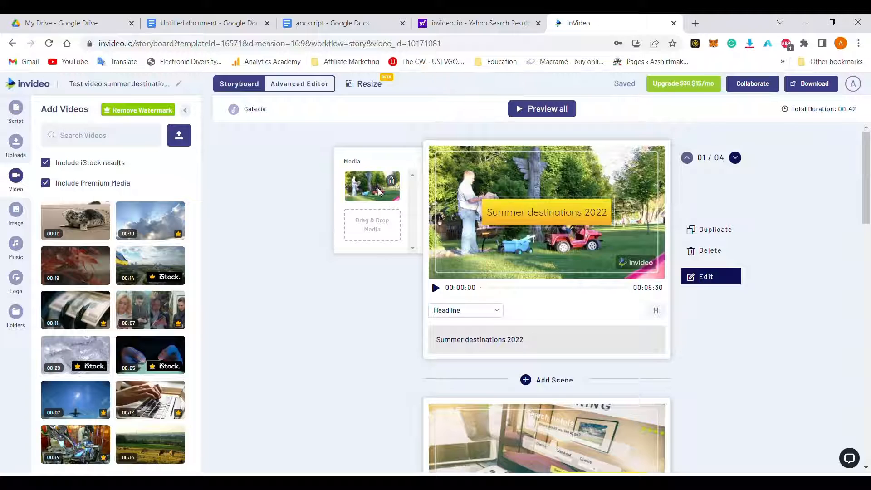
left_click(391, 183)
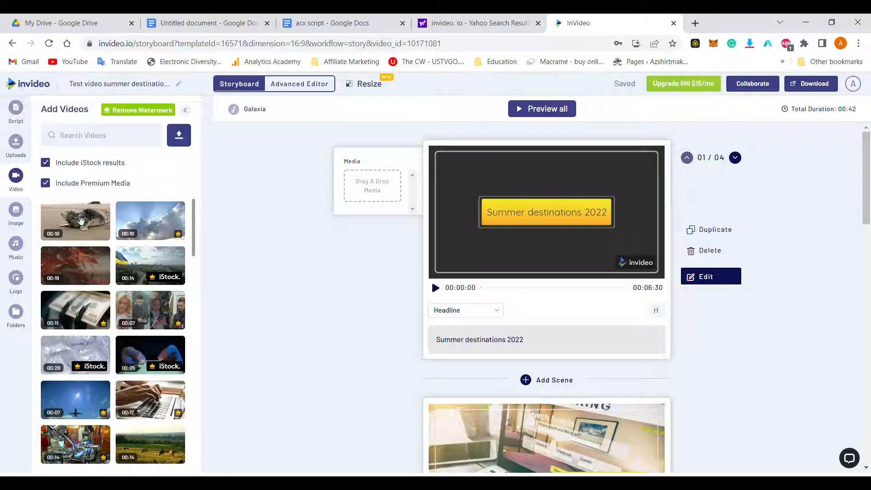
left_click_drag(74, 232, 378, 179)
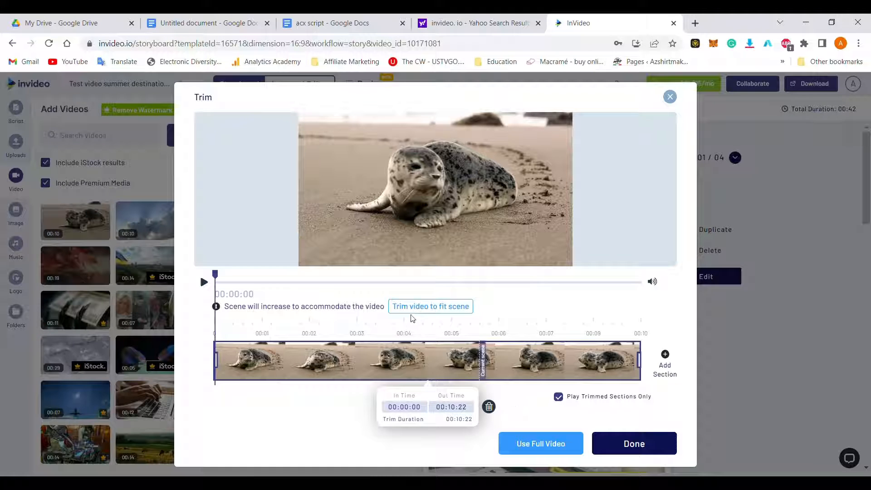
left_click(415, 311)
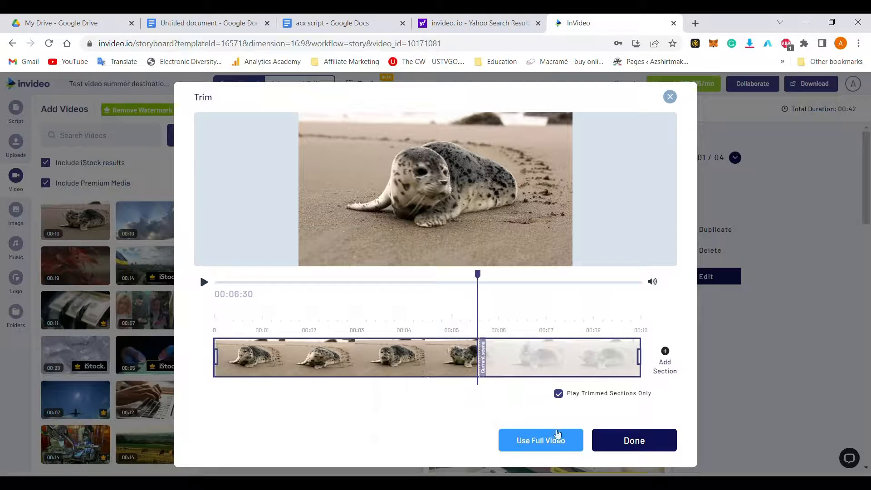
left_click(645, 443)
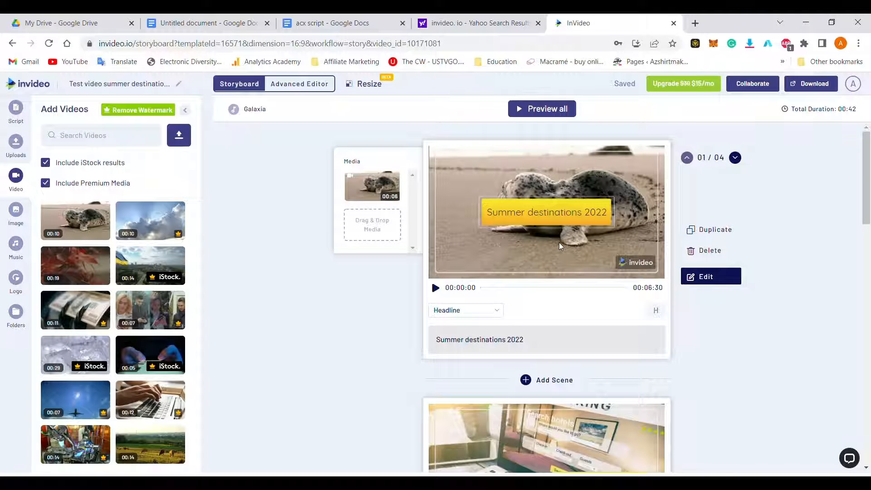
Review the storyboard scenes from the seal headline through the Spain and Japan scenes, checking each scene's image and text
scroll(505, 253, "down", 5)
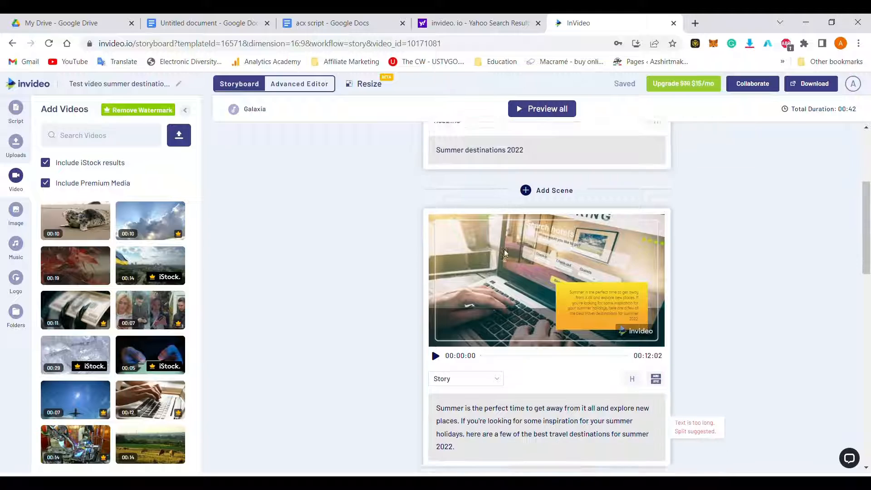
scroll(505, 249, "down", 3)
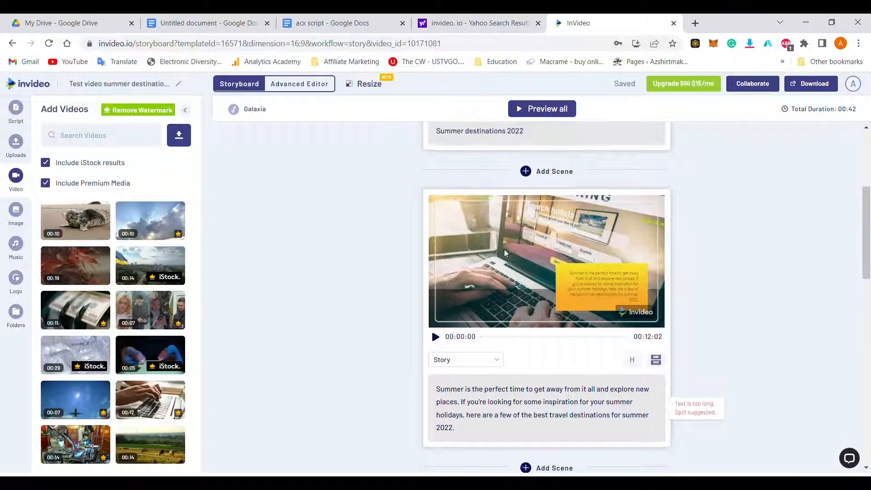
scroll(465, 369, "down", 3)
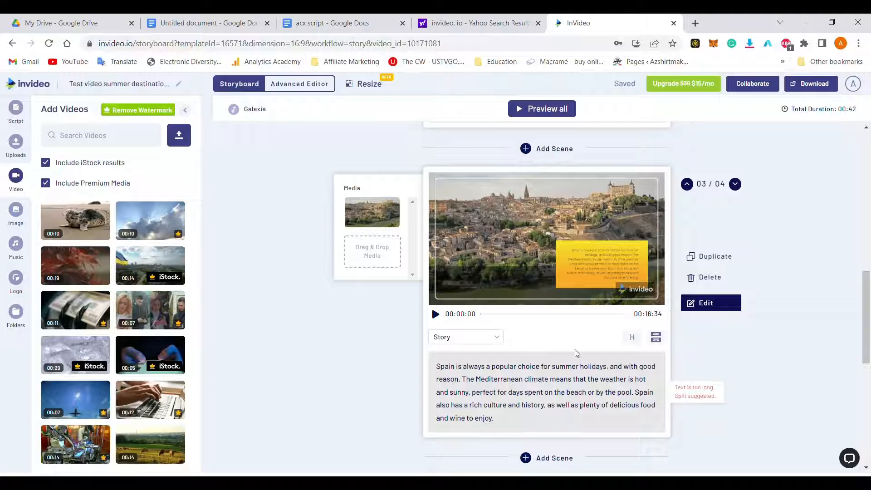
scroll(572, 360, "down", 5)
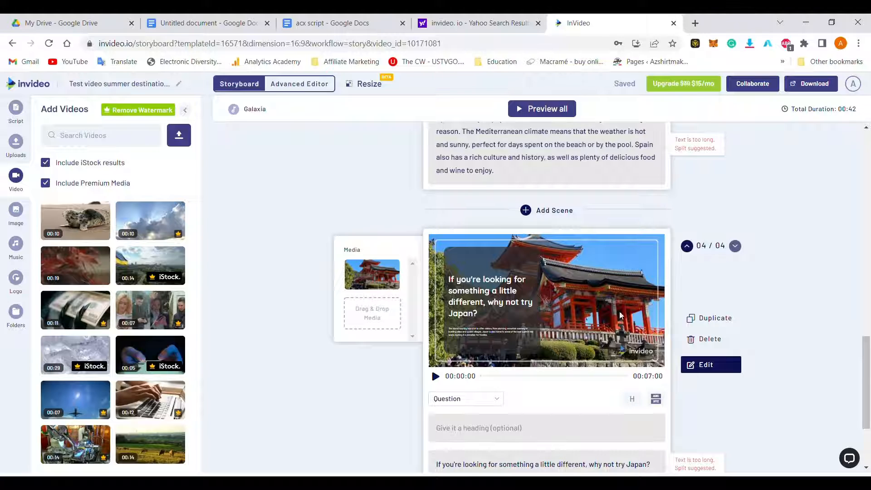
scroll(628, 325, "down", 3)
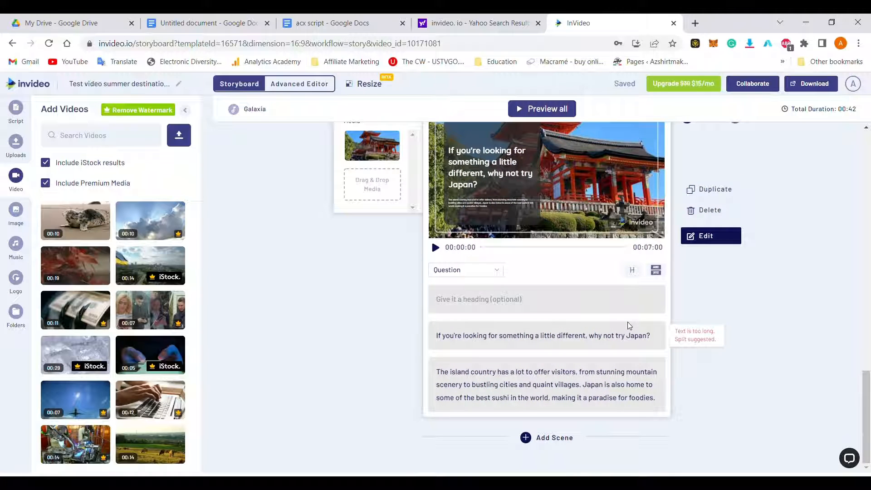
scroll(575, 280, "up", 1)
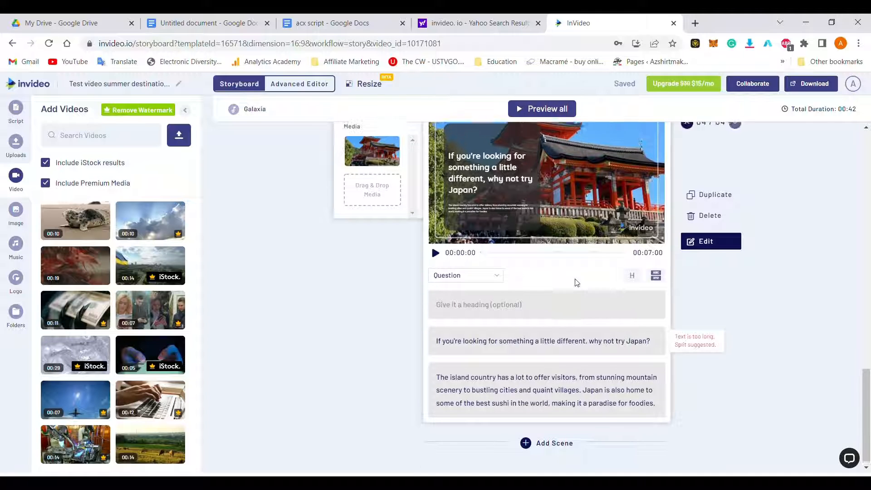
scroll(575, 279, "up", 20)
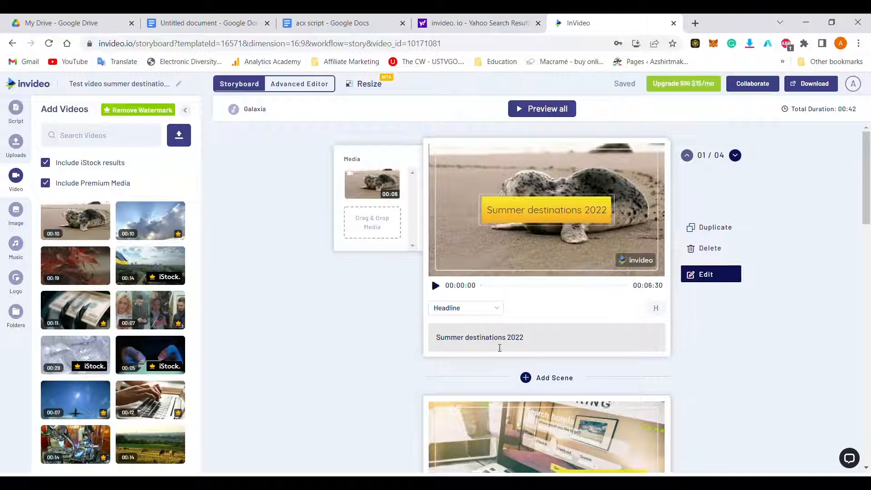
scroll(494, 345, "down", 8)
scroll(495, 344, "up", 8)
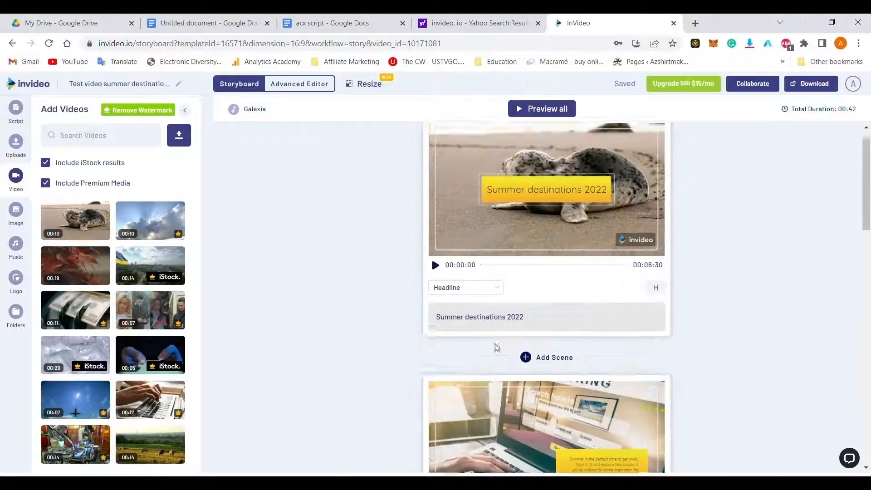
Open the project in the advanced editor and move the first scene's "Summer destinations 2022" text box to the lower-left area of the frame
left_click(303, 88)
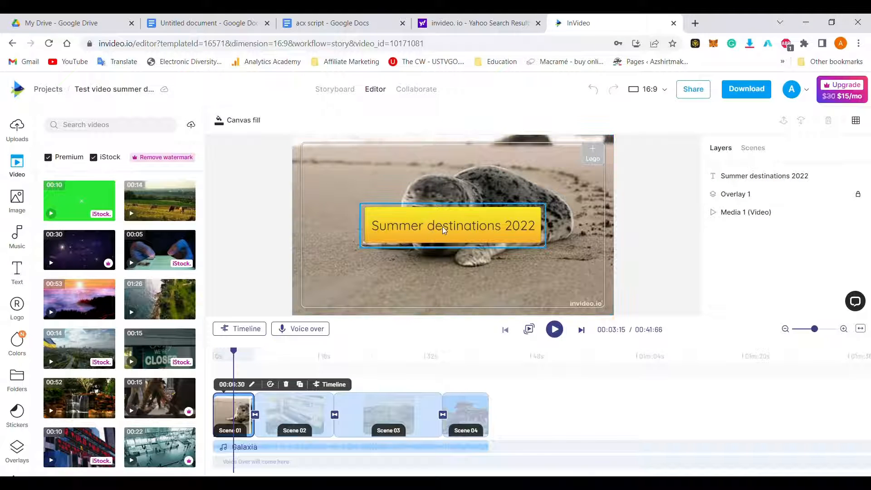
left_click(443, 227)
left_click_drag(442, 227, 398, 276)
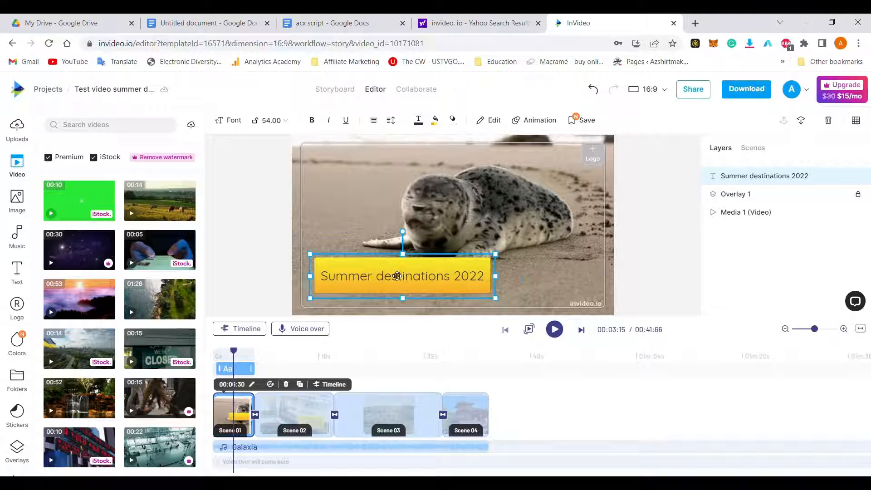
Inspect the second scene and its laptop background image, and look through the music genres and text styles on offer
left_click(292, 420)
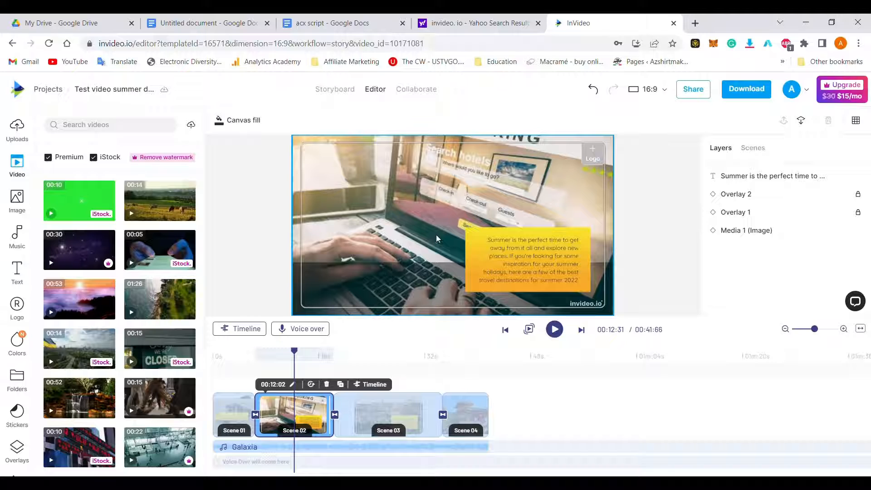
left_click(456, 213)
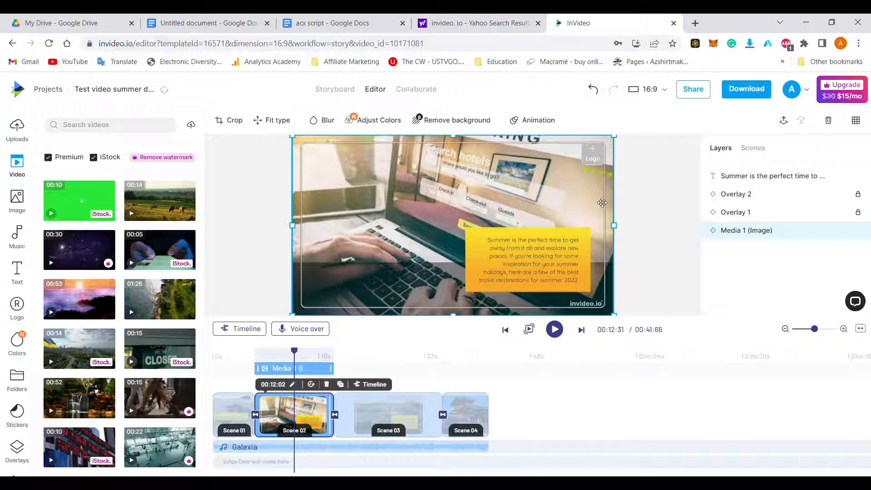
left_click(18, 233)
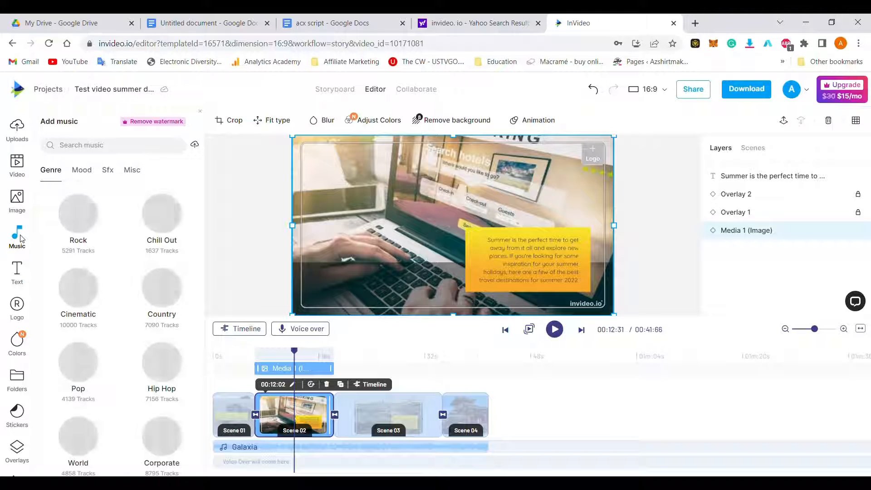
left_click(18, 281)
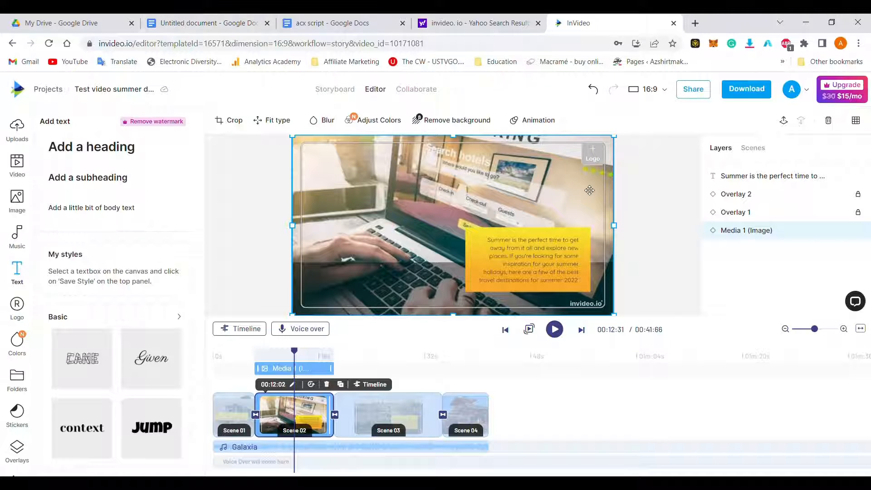
left_click(657, 197)
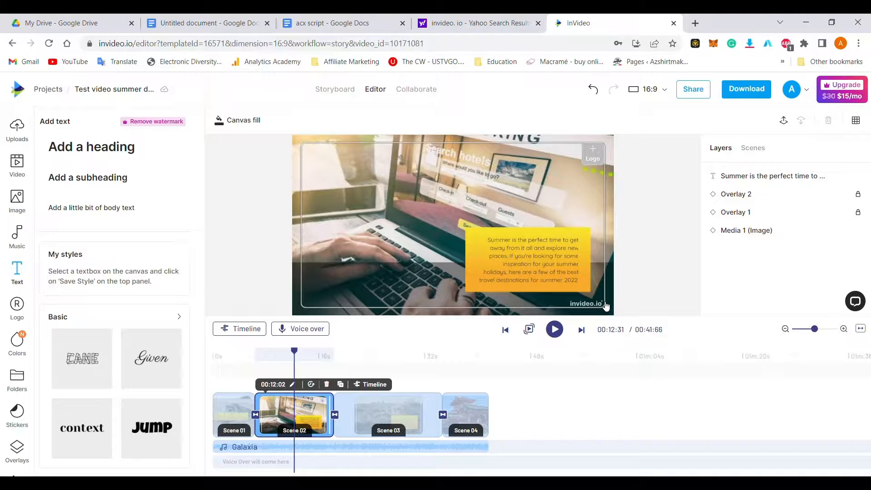
Look over the watermark-removal upgrade plans with yearly and monthly billing, and close the plans and the help pop-up
left_click(604, 303)
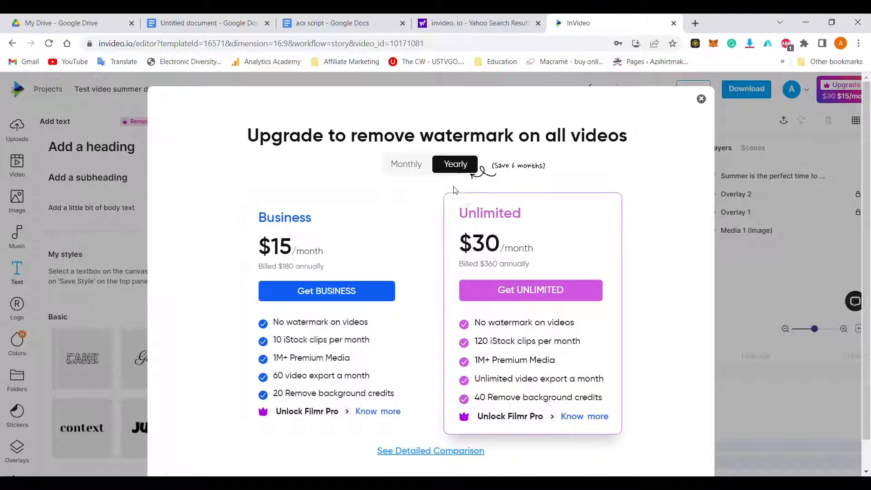
left_click(408, 167)
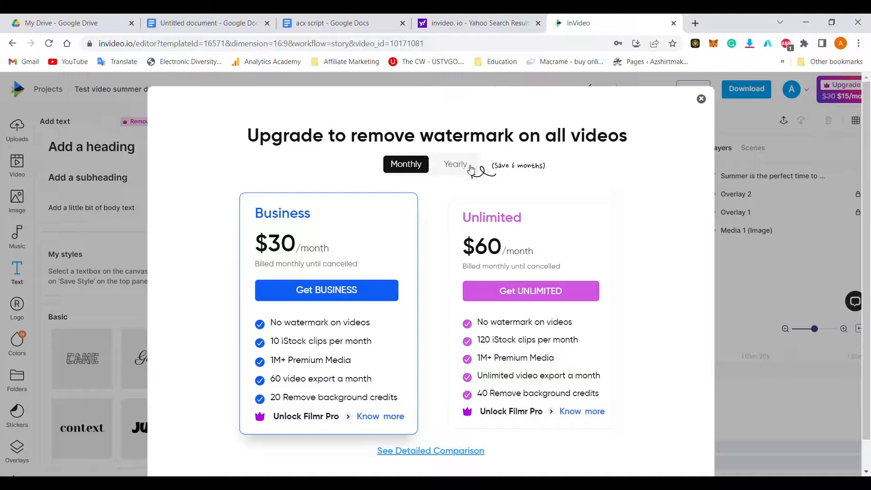
scroll(652, 265, "down", 1)
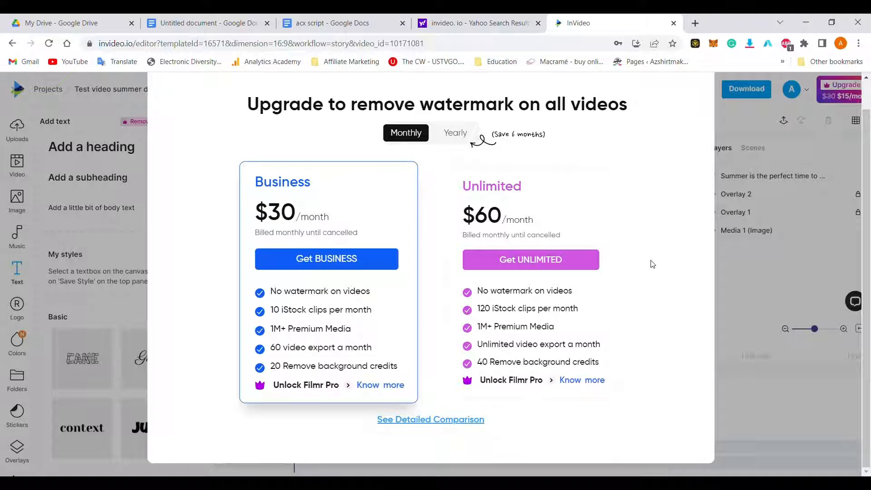
scroll(652, 264, "up", 1)
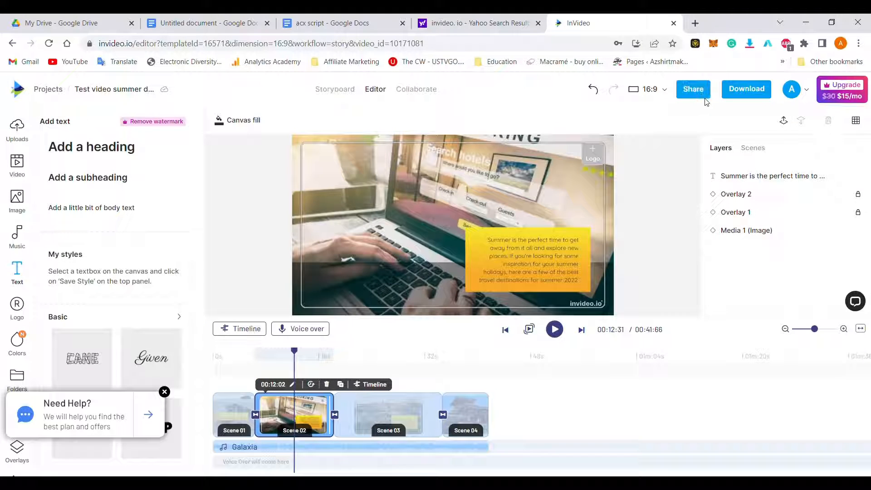
left_click(702, 99)
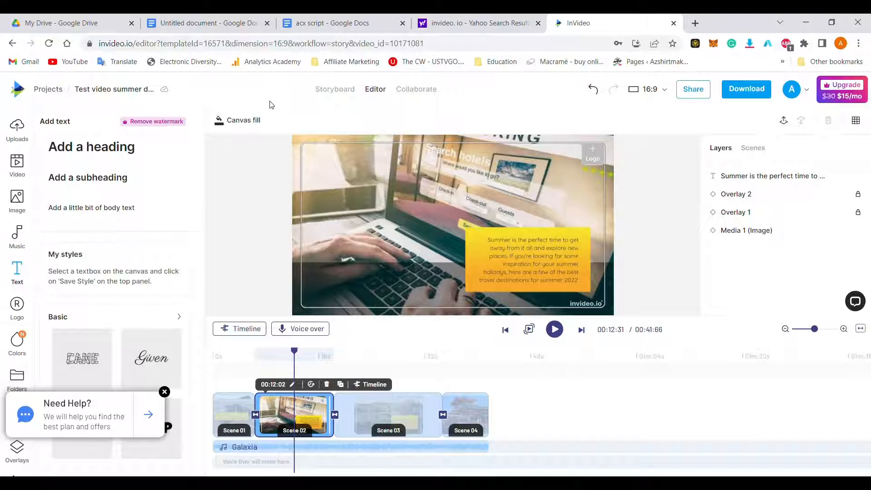
left_click(164, 392)
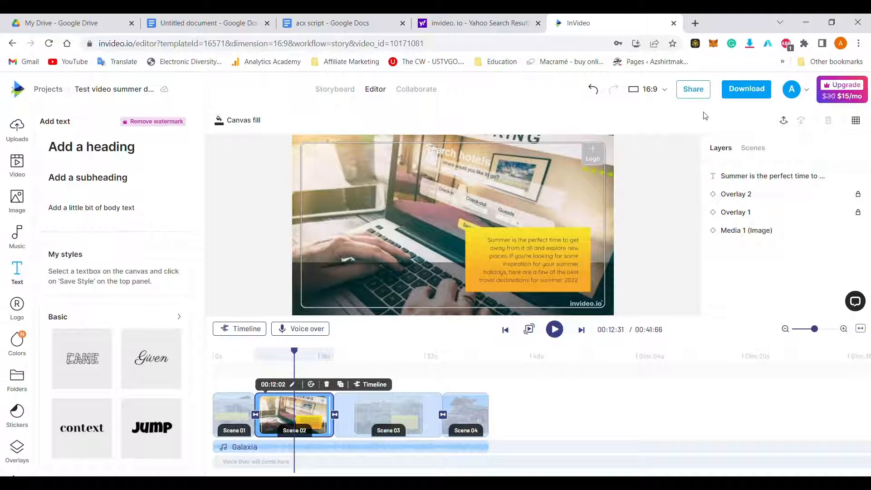
Export the video at 720p quality and dismiss the recommendation survey
left_click(745, 97)
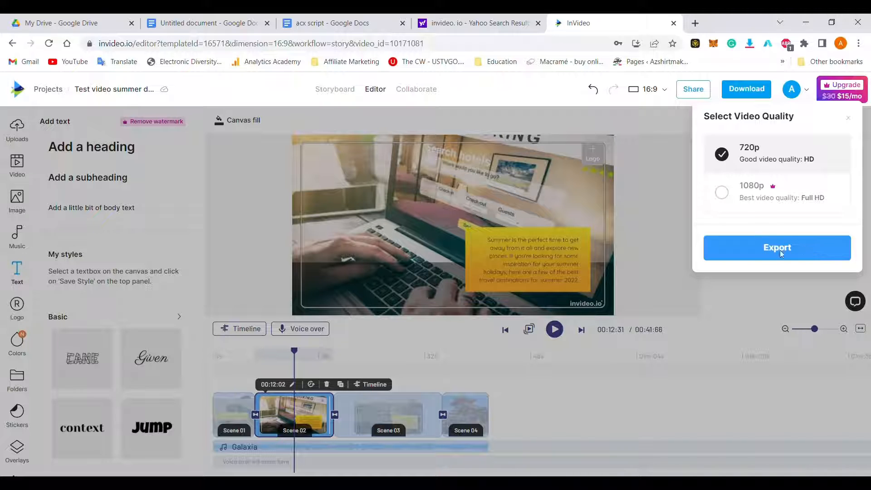
left_click(768, 250)
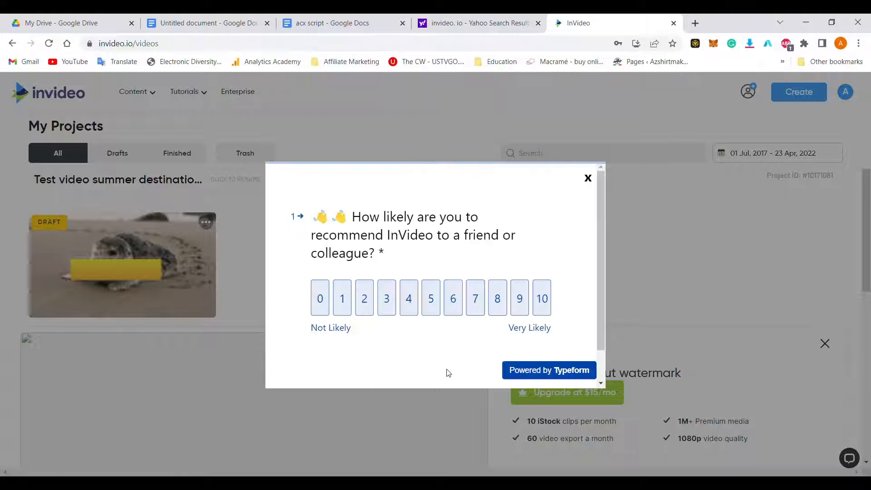
left_click(588, 178)
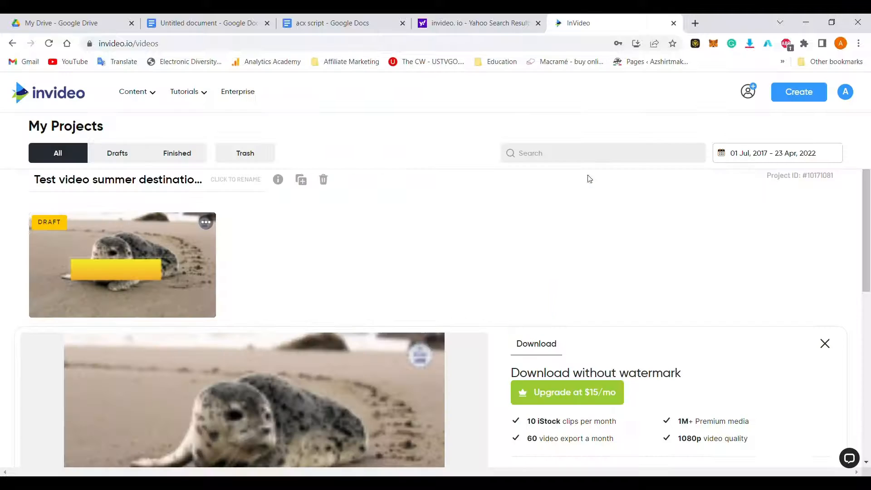
Examine the exported project's download, sharing and duplicate-dimension options on the My Projects page
scroll(507, 321, "down", 3)
scroll(507, 321, "down", 3)
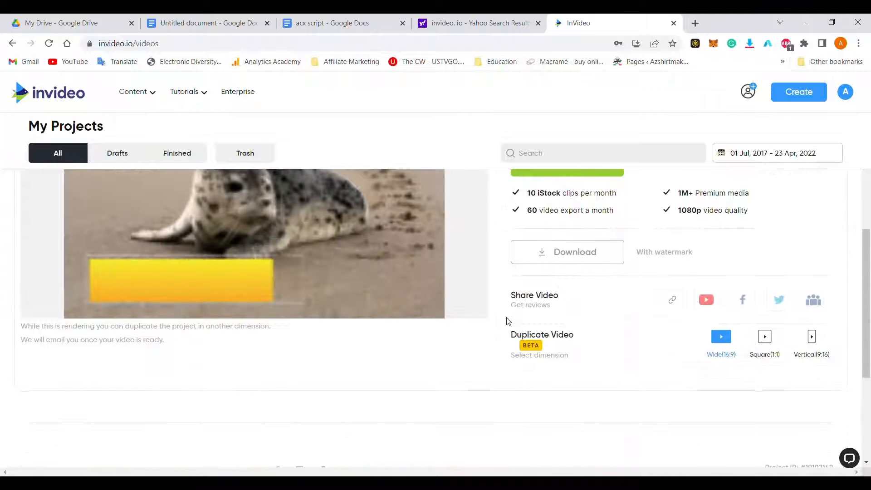
scroll(507, 320, "down", 3)
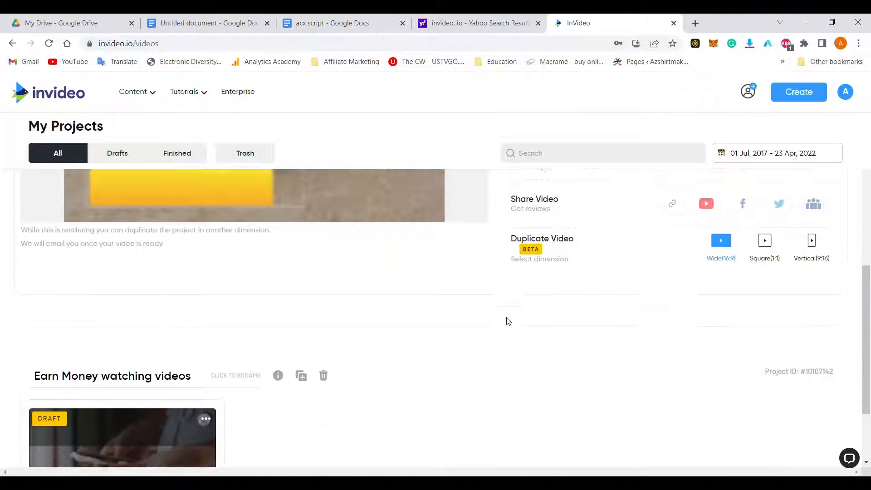
scroll(507, 321, "up", 10)
scroll(507, 321, "down", 5)
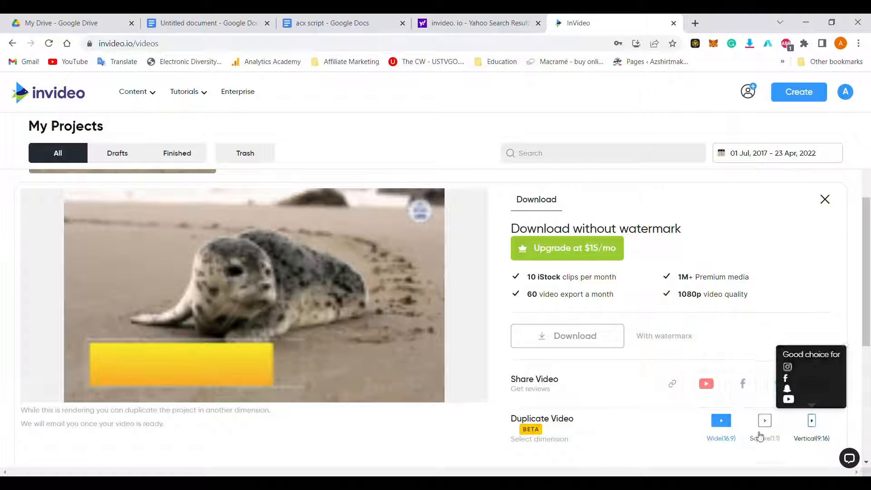
scroll(337, 282, "up", 3)
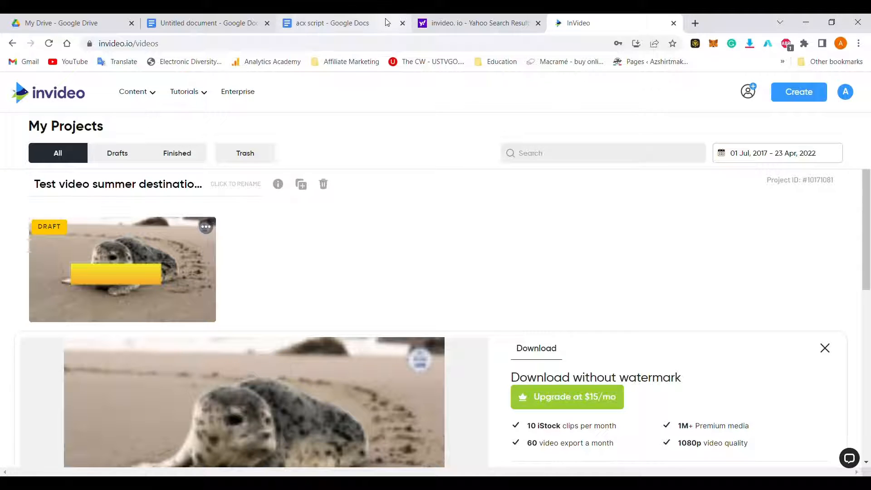
Switch to the Yahoo search results page and load YouTube there
left_click(440, 26)
left_click(431, 43)
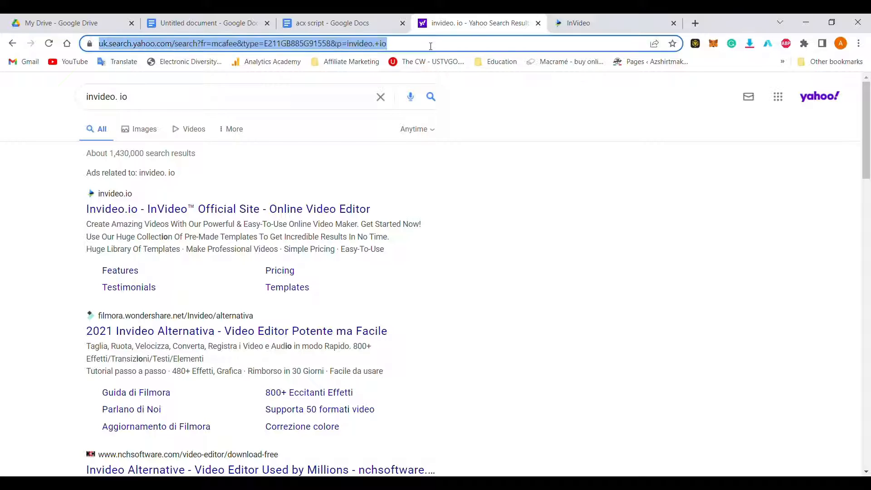
type("youtube")
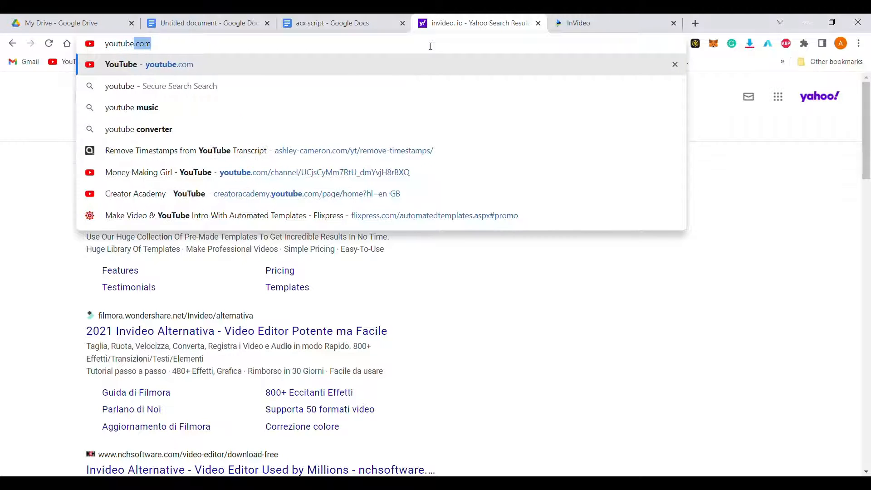
key("Return")
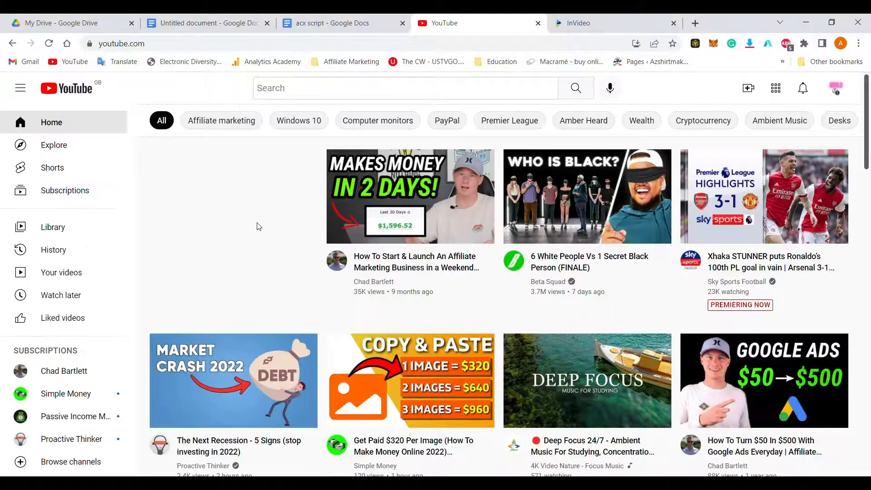
Browse the YouTube home feed, and search YouTube for "simple money"
scroll(246, 273, "down", 3)
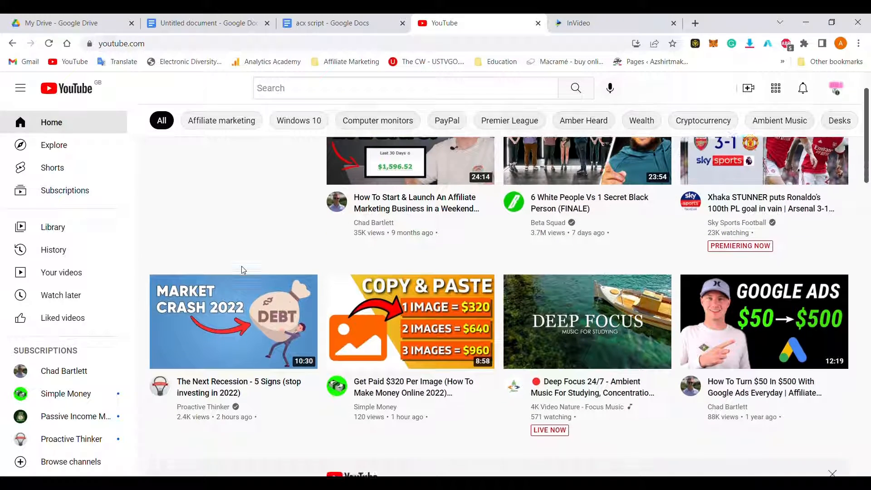
scroll(245, 271, "down", 9)
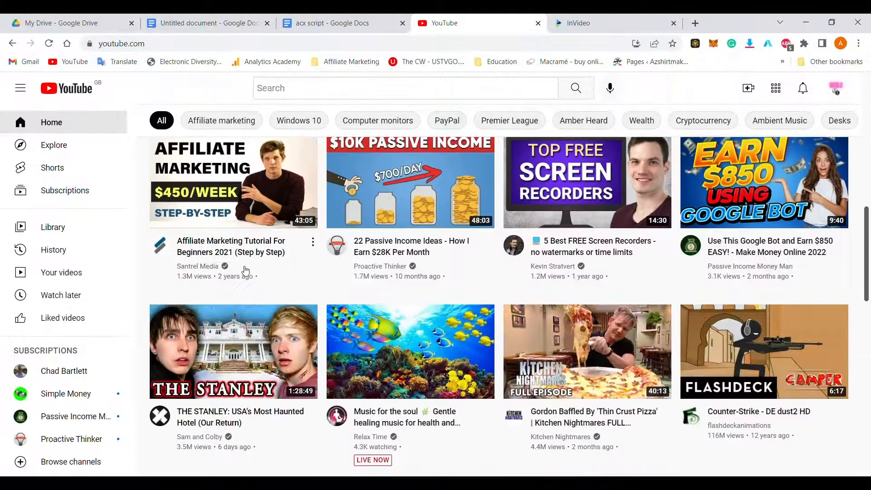
scroll(246, 270, "up", 10)
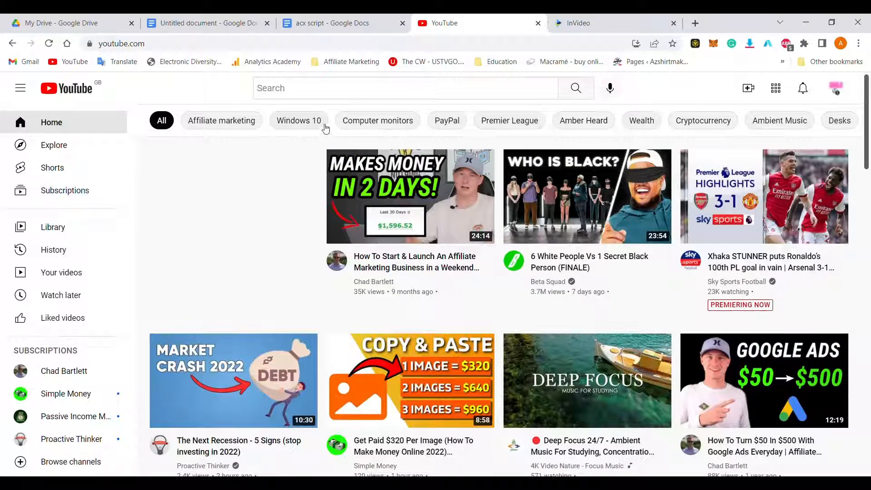
left_click(344, 92)
type("simple")
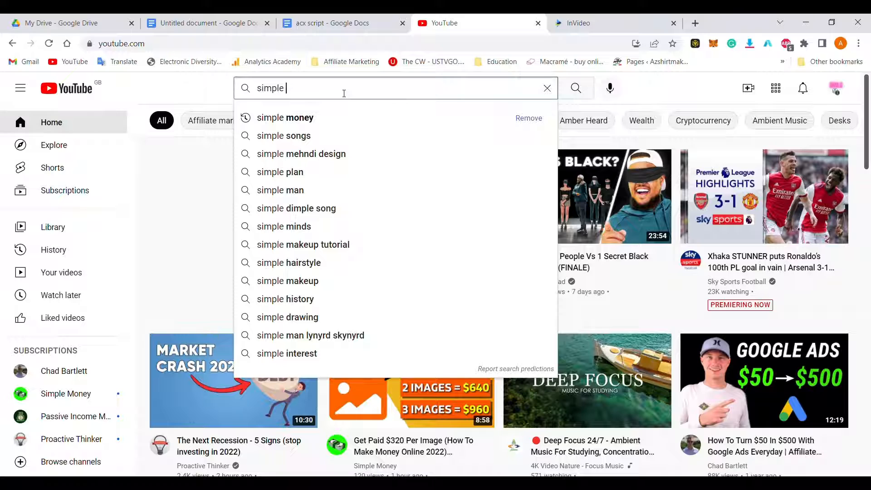
left_click(301, 118)
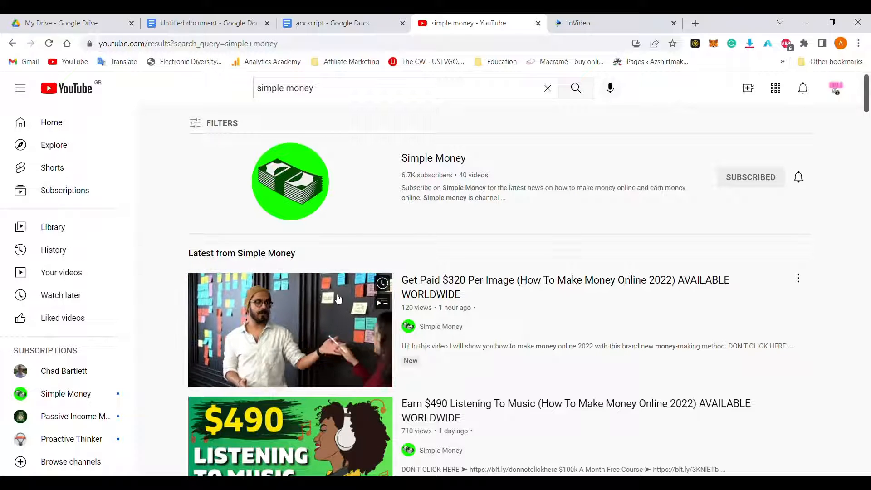
Open the Simple Money video "Get Paid $320 Per Image (How To Make Money Online 2022)" and mute it
scroll(338, 298, "down", 1)
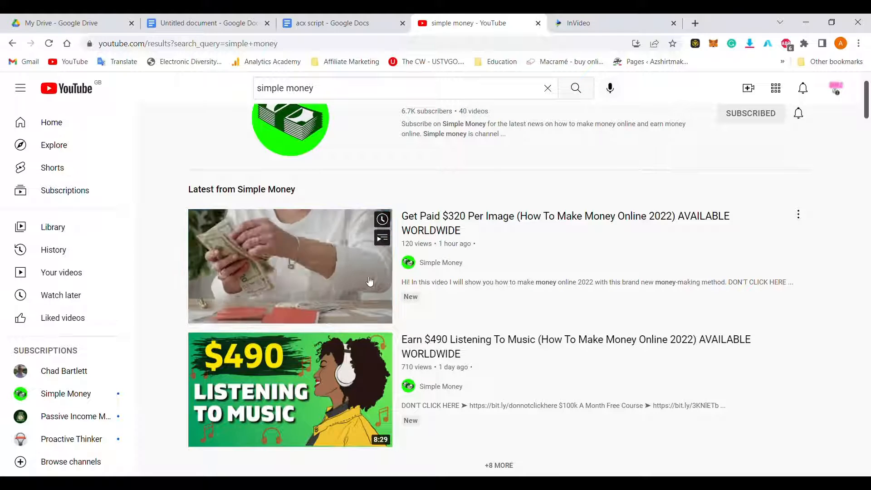
left_click(505, 229)
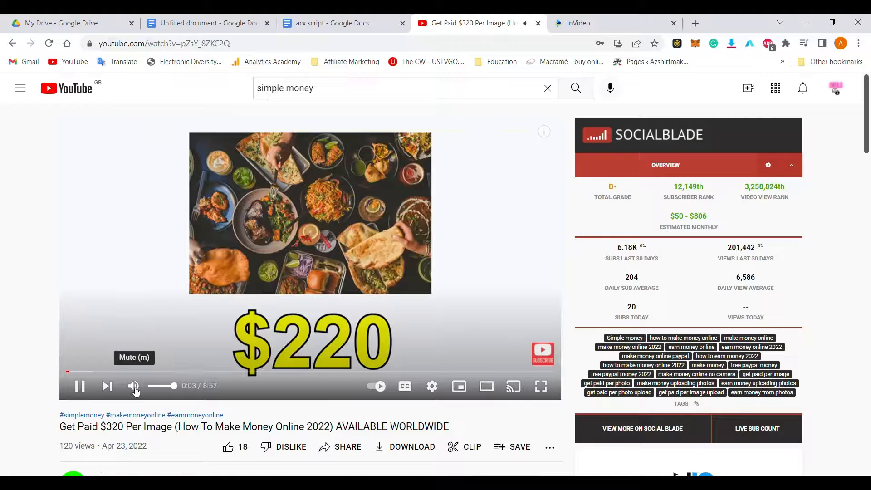
left_click(134, 387)
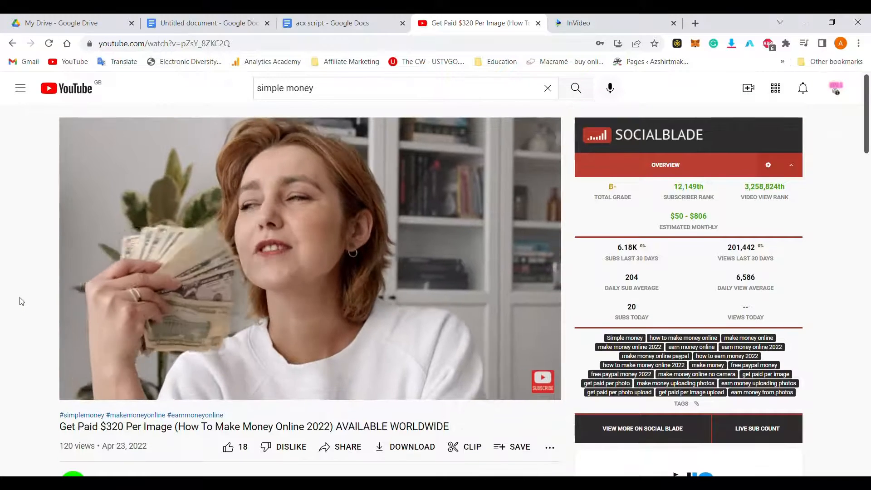
Show the video's transcript and copy its entire text including the timestamps
scroll(19, 301, "down", 2)
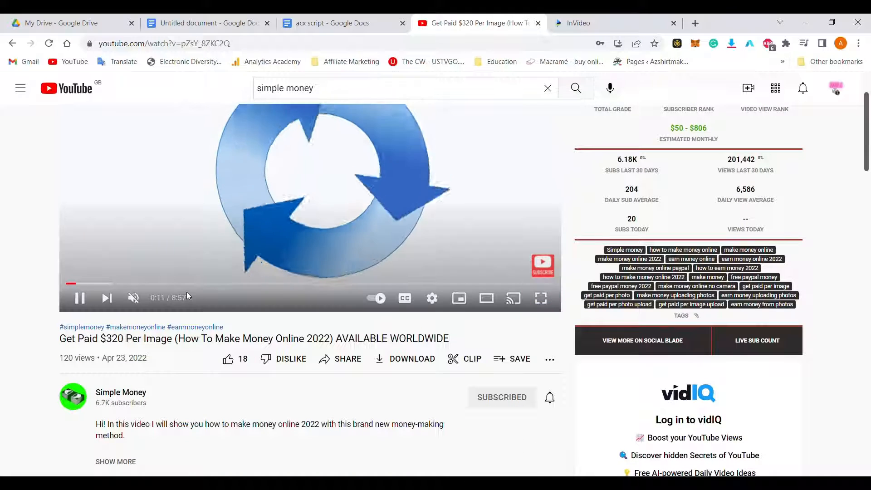
left_click(556, 361)
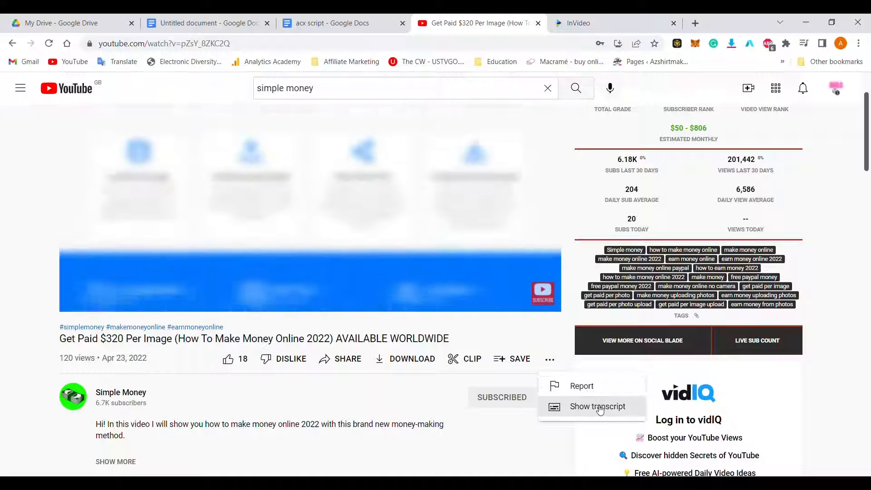
left_click(598, 407)
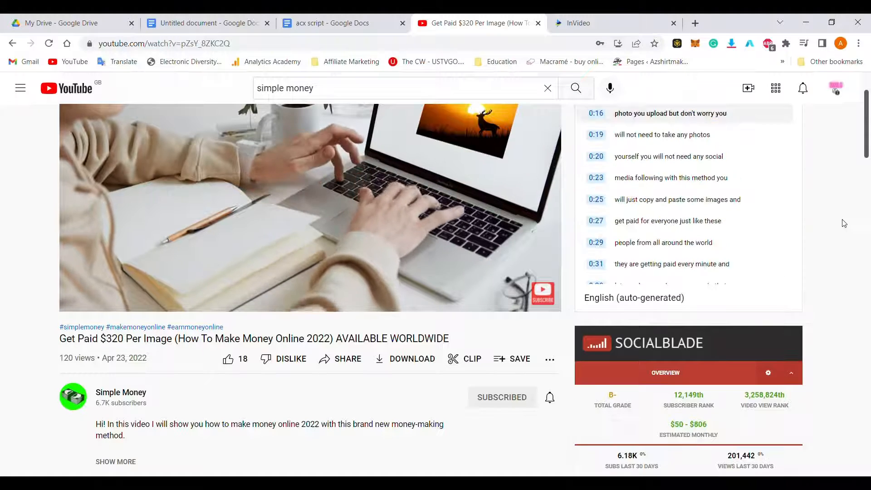
scroll(845, 224, "down", 4)
scroll(844, 222, "up", 6)
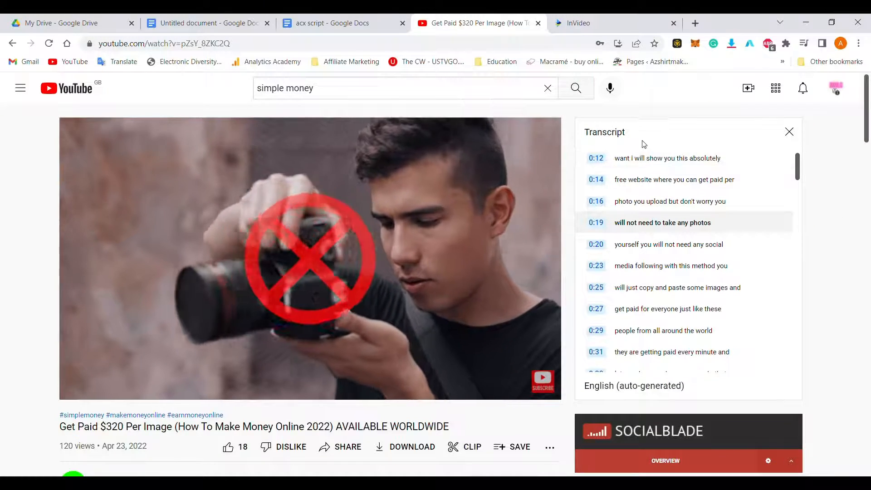
left_click_drag(642, 143, 713, 363)
left_click(713, 364)
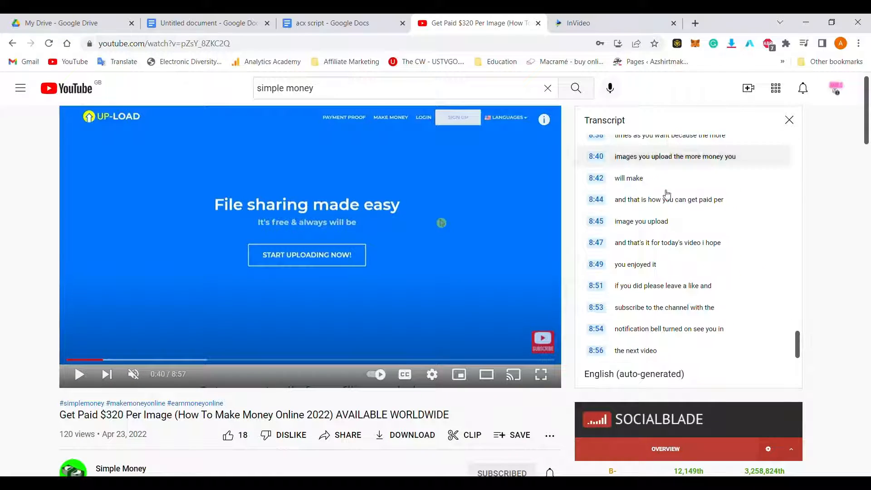
Load ashley-cameron.com/yt/remove-timestamps/ in a new tab and paste the transcript into its Step 1 text area
left_click(695, 25)
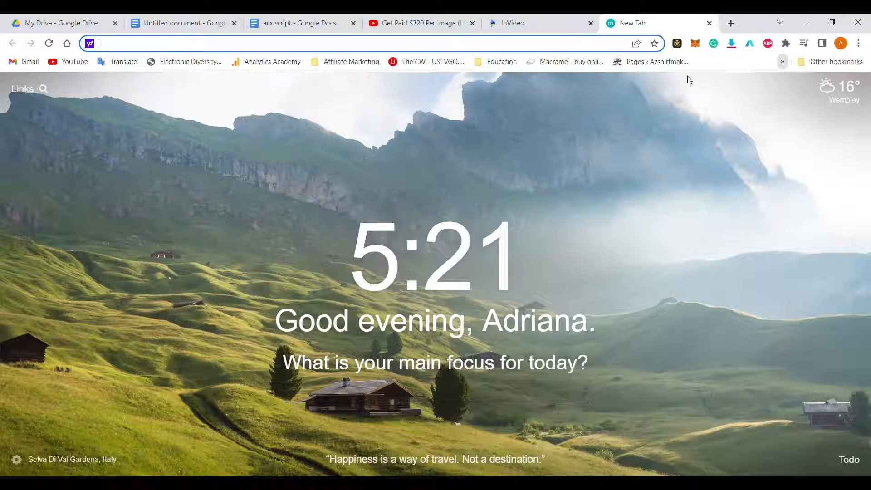
type("ashley-cameron.com/yt/remove-timestamps/")
key("Return")
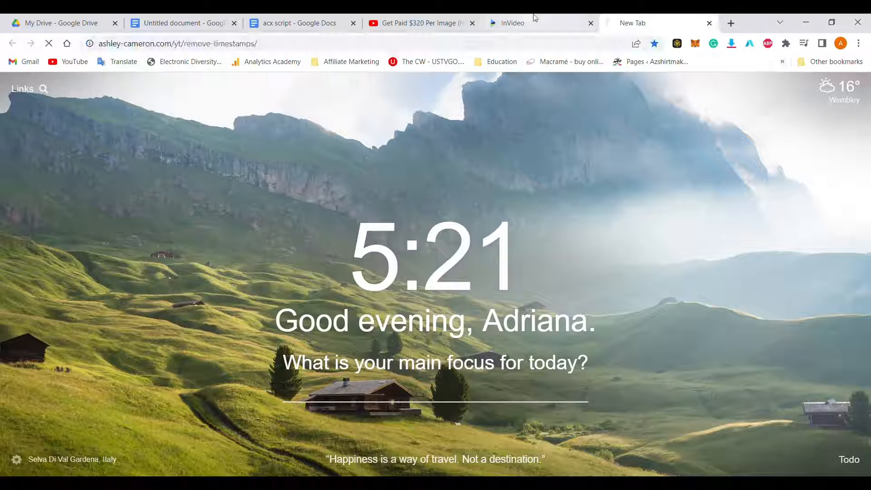
left_click(403, 421)
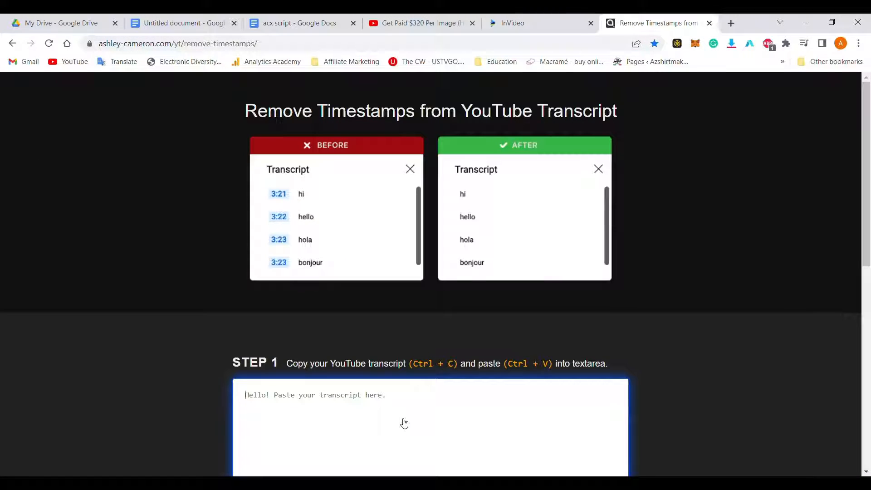
key("ctrl+v")
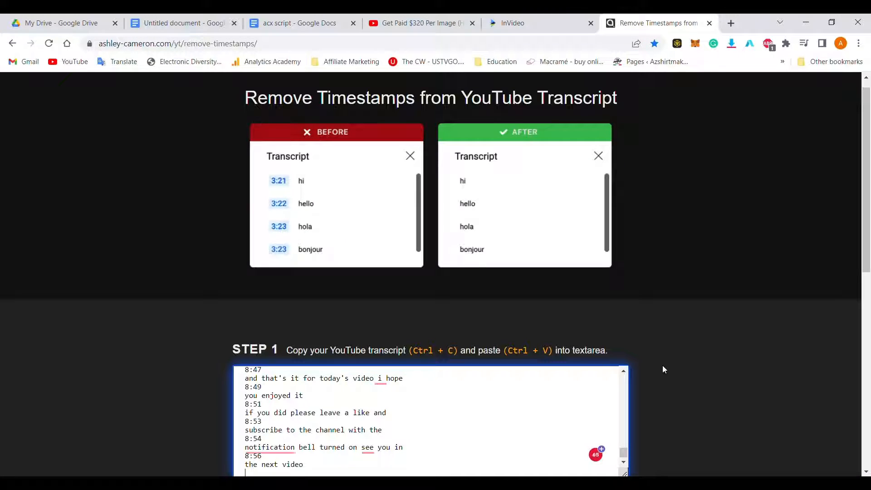
Process the pasted transcript to strip its timestamps, and copy all of the generated text
scroll(662, 366, "down", 5)
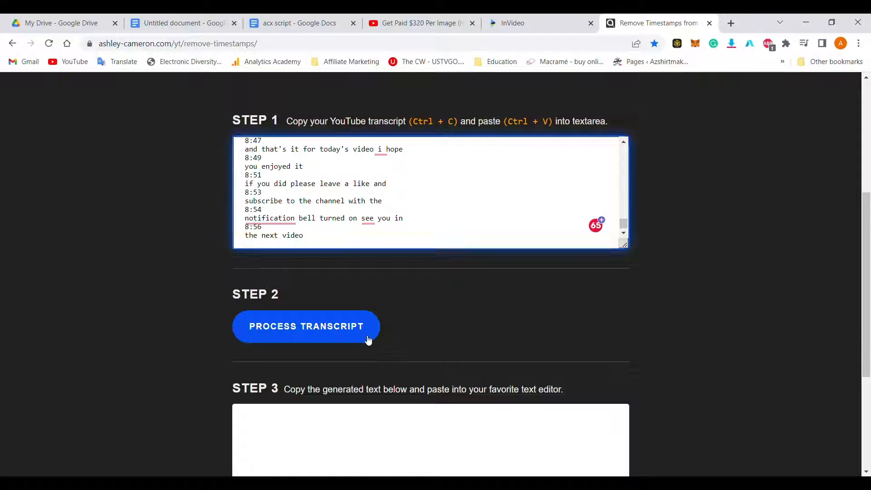
left_click(368, 340)
scroll(711, 391, "down", 4)
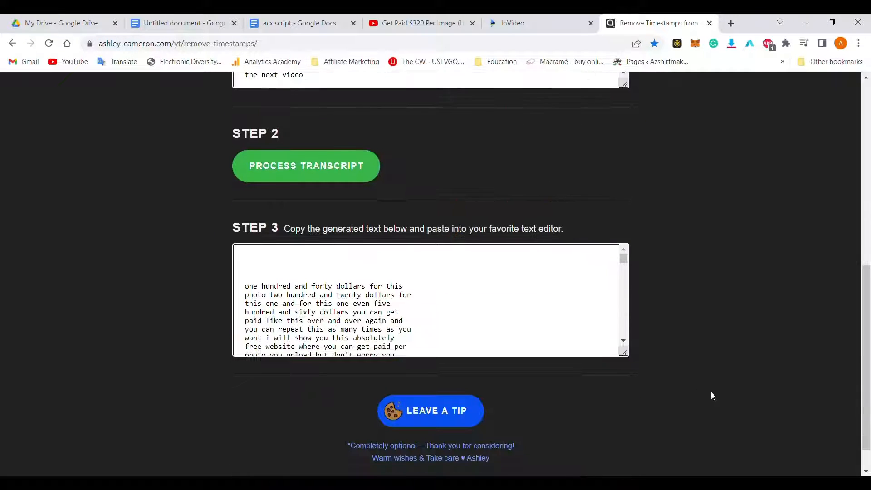
left_click(620, 254)
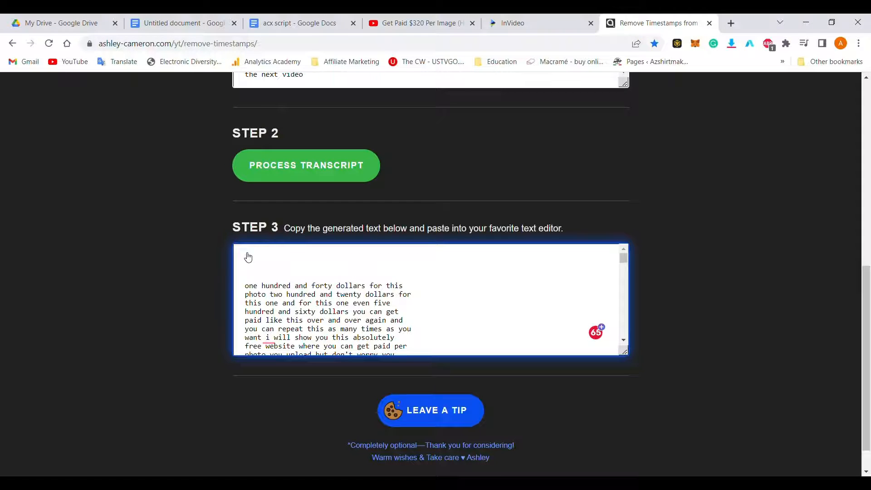
left_click_drag(249, 258, 272, 409)
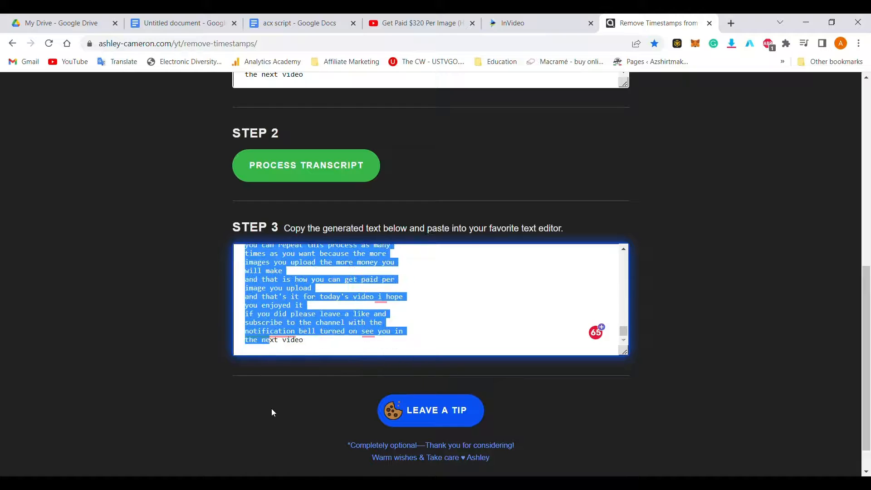
left_click_drag(312, 348, 215, 211)
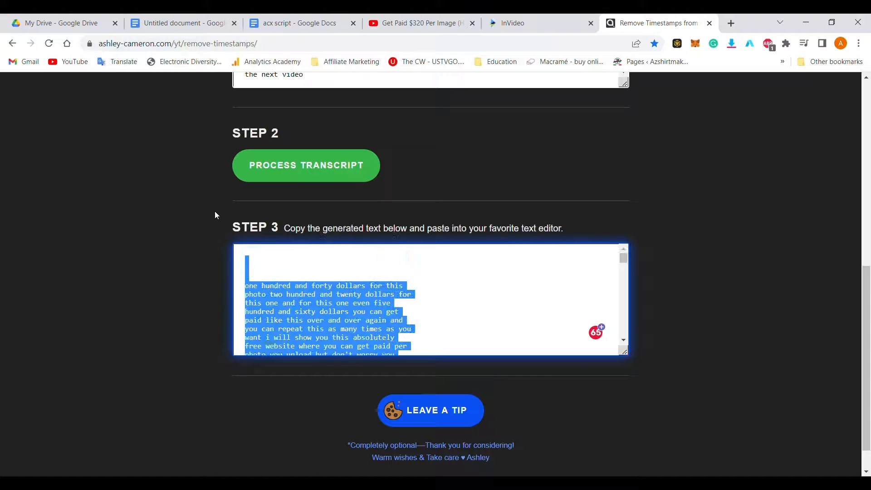
Create a new Google Docs document from Google Drive and paste the timestamp-free transcript into it
left_click(398, 31)
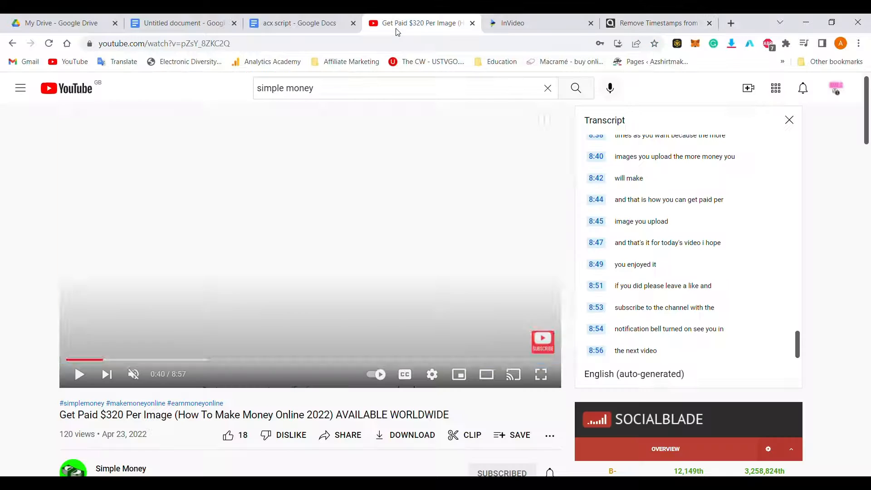
left_click(198, 22)
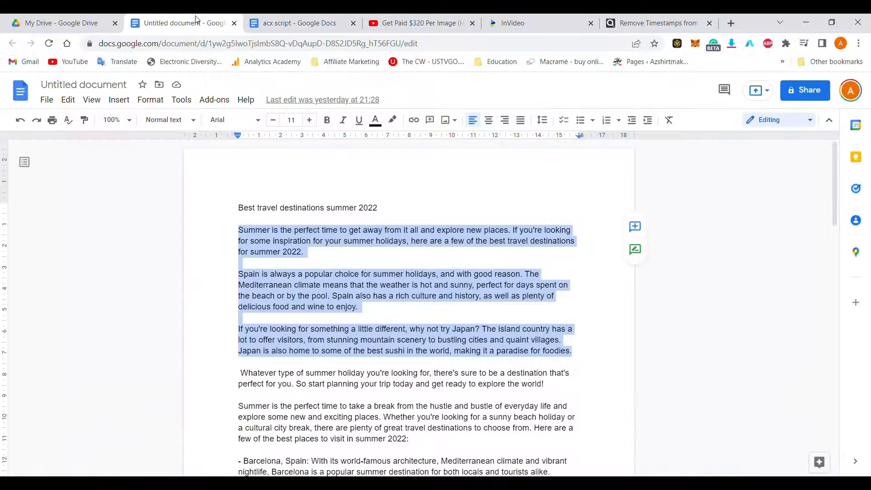
left_click(61, 24)
left_click(44, 131)
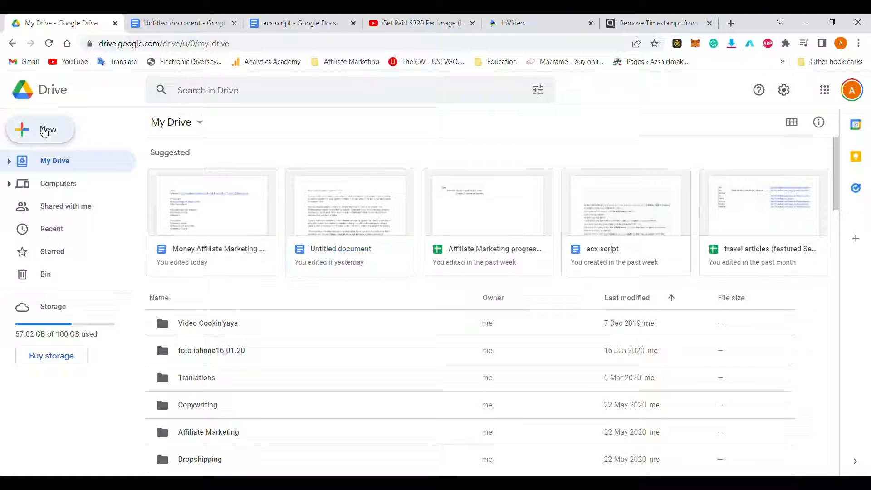
left_click(75, 208)
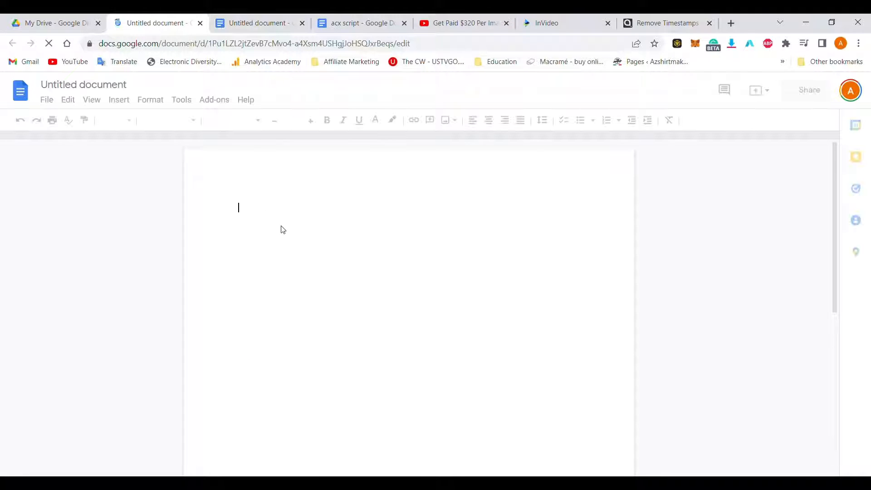
key("ctrl+v")
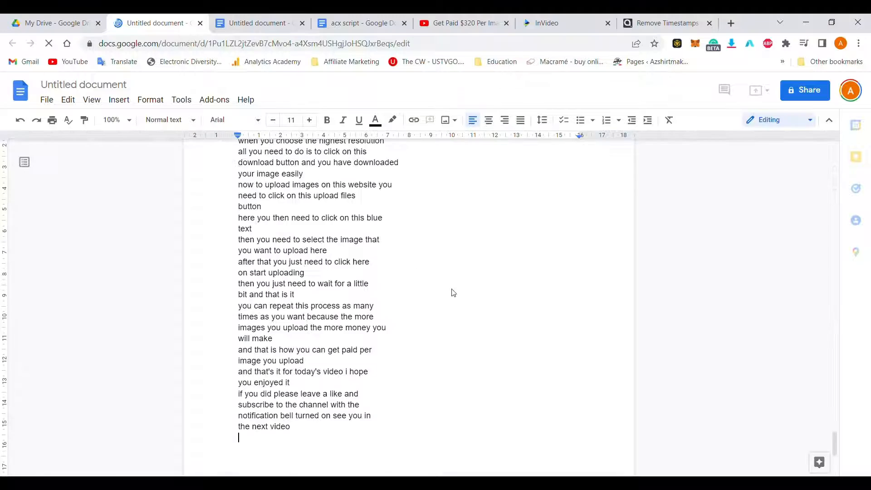
Copy the document's opening passage from "one hundred and forty dollars" through "people from all around the world"
scroll(417, 393, "up", 20)
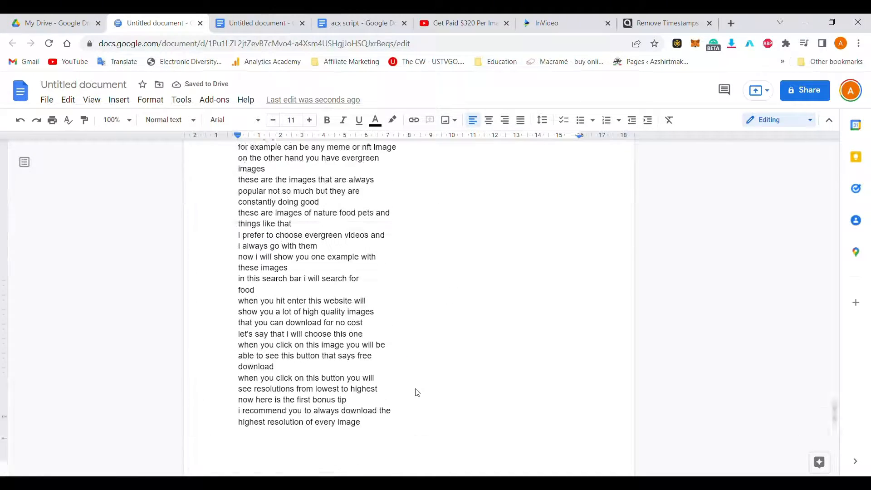
scroll(417, 393, "up", 20)
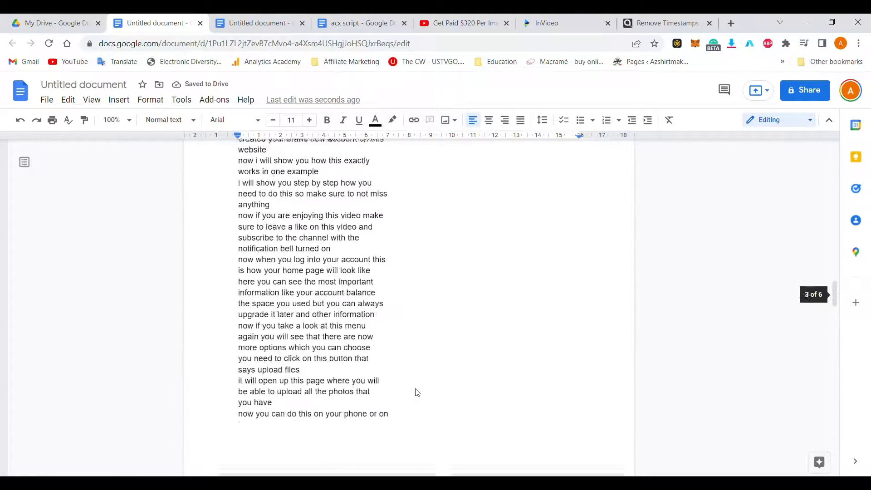
scroll(418, 393, "up", 20)
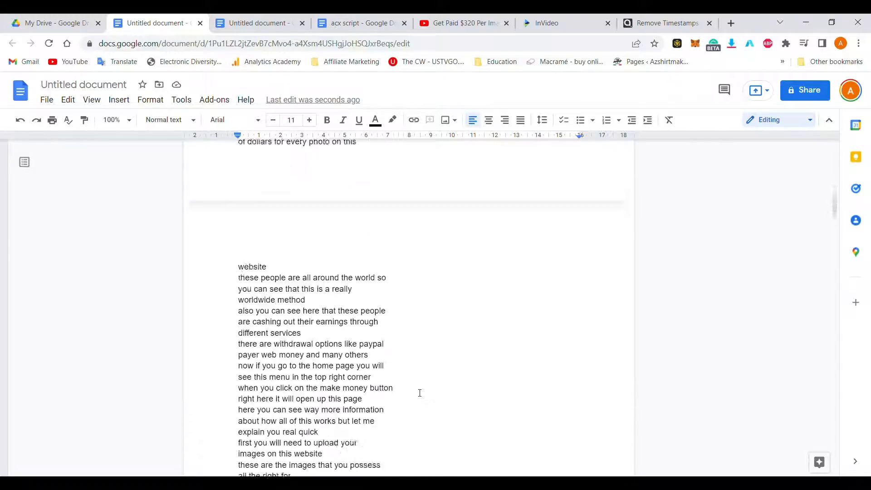
scroll(419, 392, "up", 4)
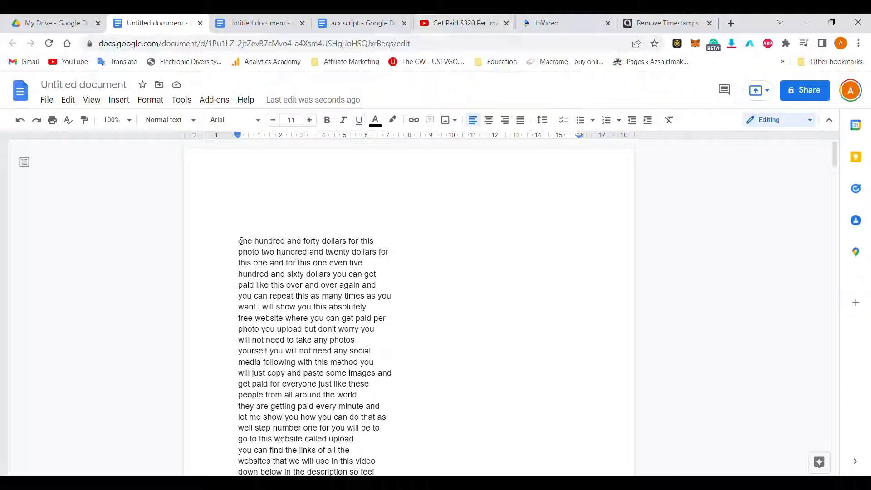
left_click_drag(240, 241, 389, 403)
key("ctrl+c")
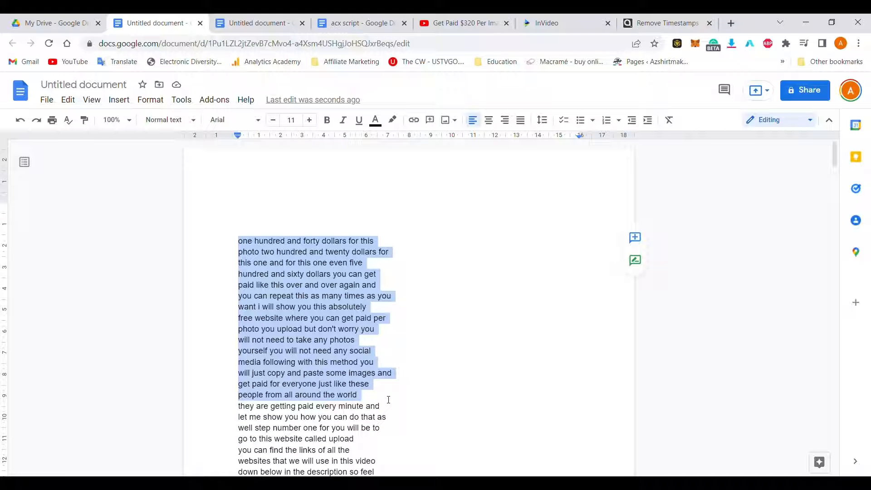
Switch to InVideo, return to its home page and choose the Text to Video workflow
left_click(556, 24)
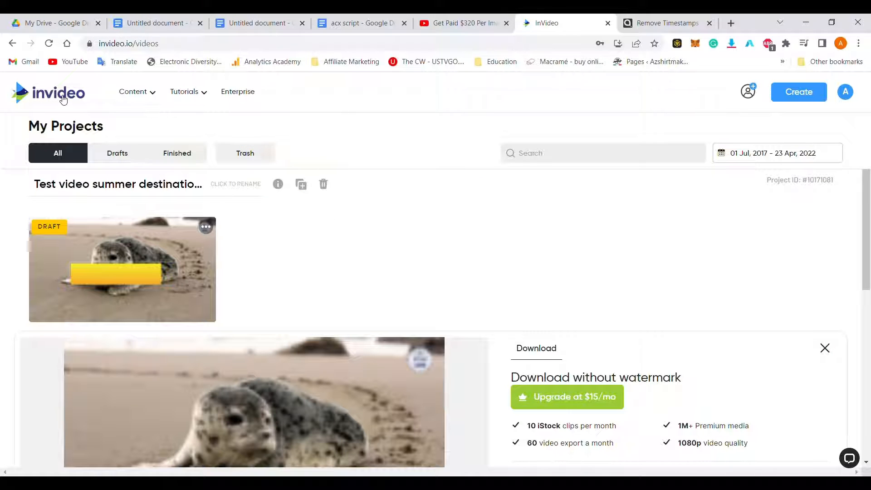
left_click(63, 97)
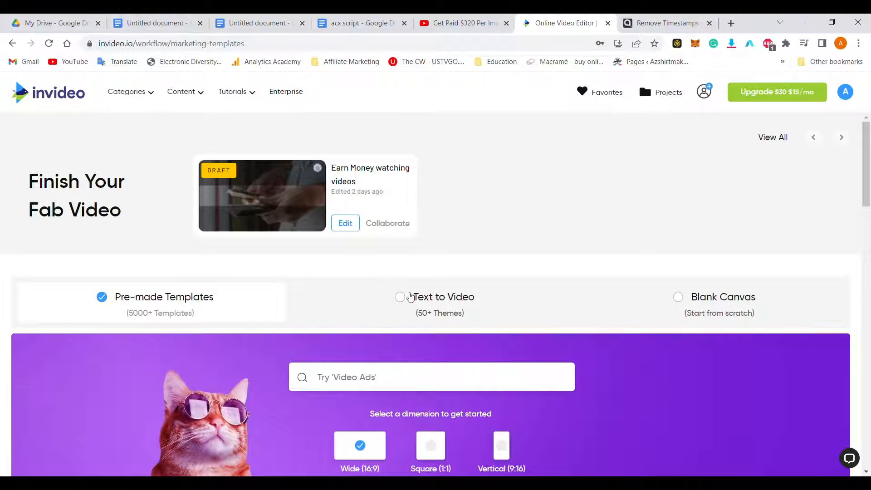
left_click(401, 298)
scroll(551, 354, "down", 4)
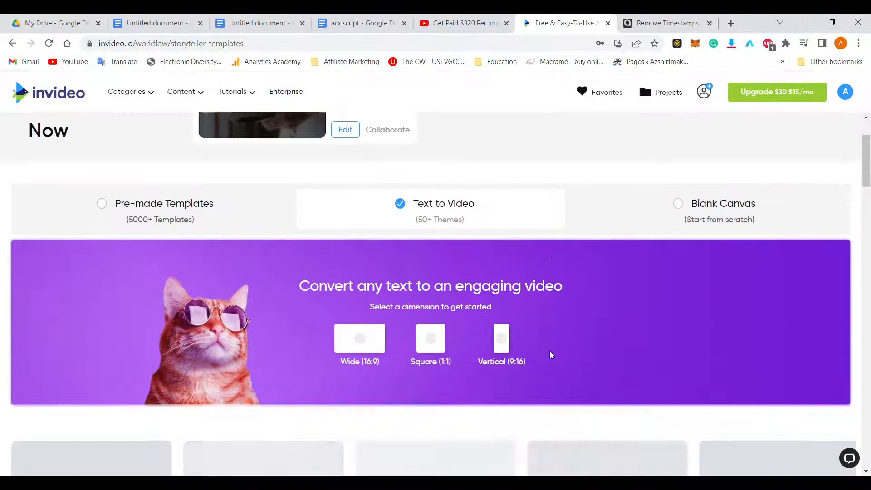
Choose the wide 16:9 Fall Collection Promo template from the Story themes and start a video with it
scroll(551, 355, "down", 2)
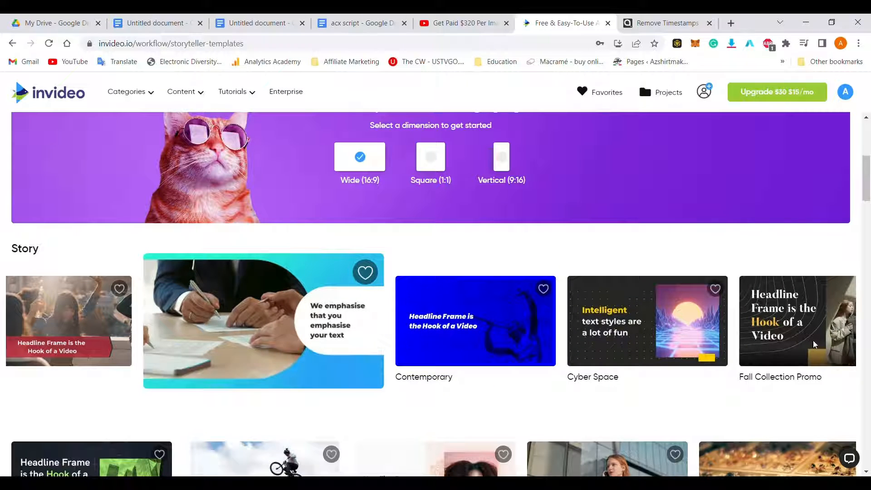
left_click(777, 326)
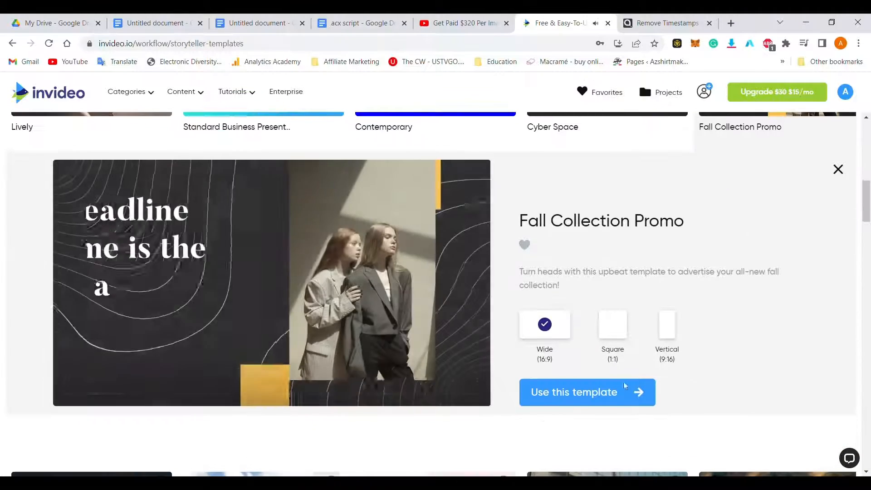
left_click(613, 393)
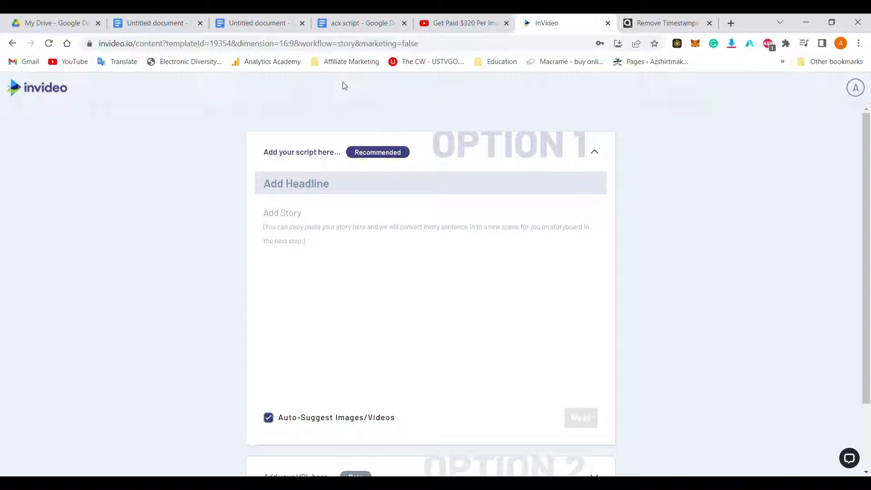
Enter the headline "get paid 320$ per photo", paste the copied transcript passage as the story, and generate the storyboard
type("get paid 320$")
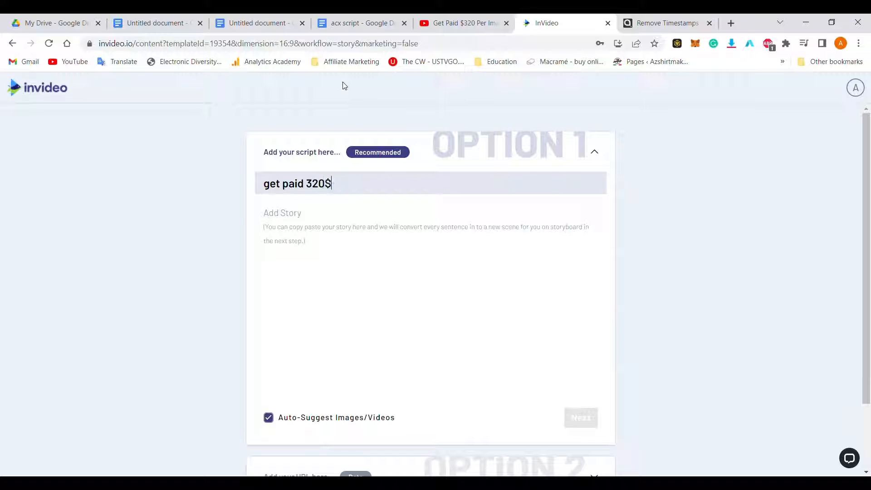
type("per photo")
left_click(327, 276)
key("ctrl+v")
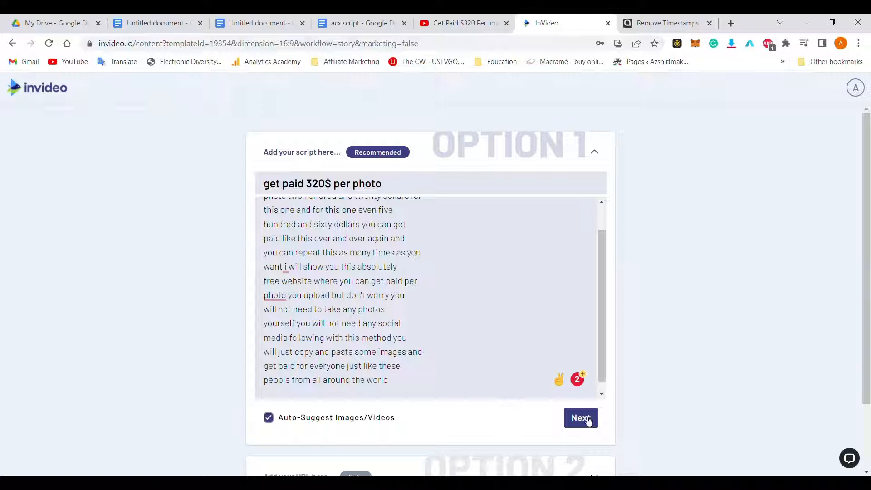
left_click(581, 417)
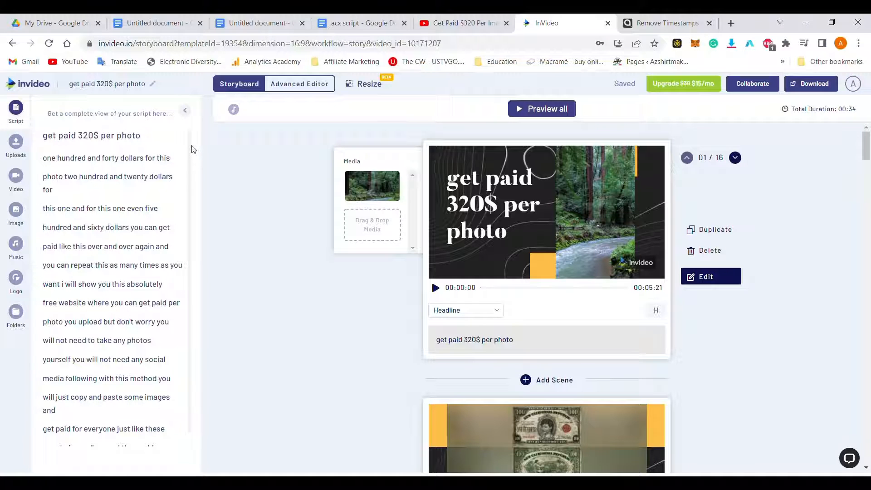
Open the storyboard project in the advanced editor and return the playhead to the start of the timeline
scroll(194, 164, "down", 1)
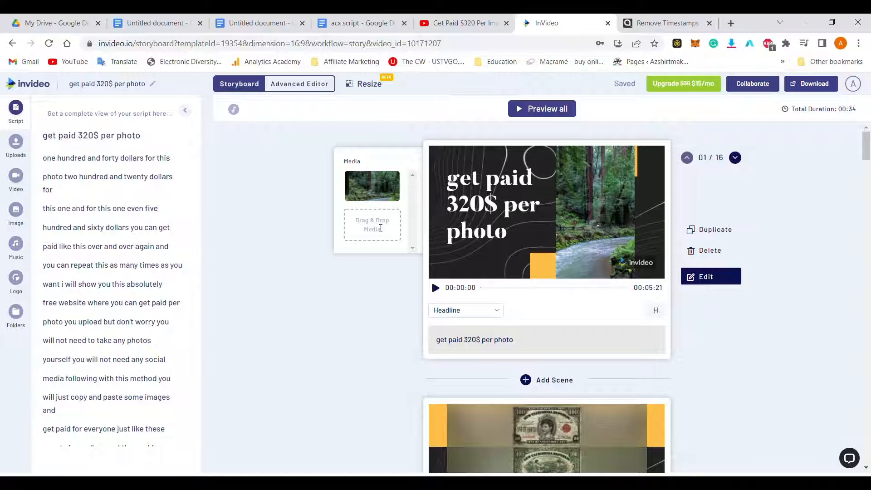
left_click(299, 85)
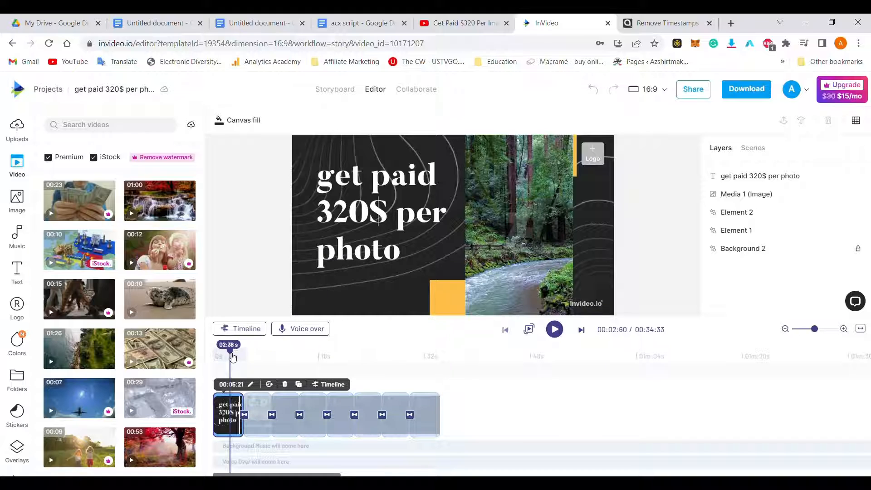
left_click_drag(233, 358, 200, 352)
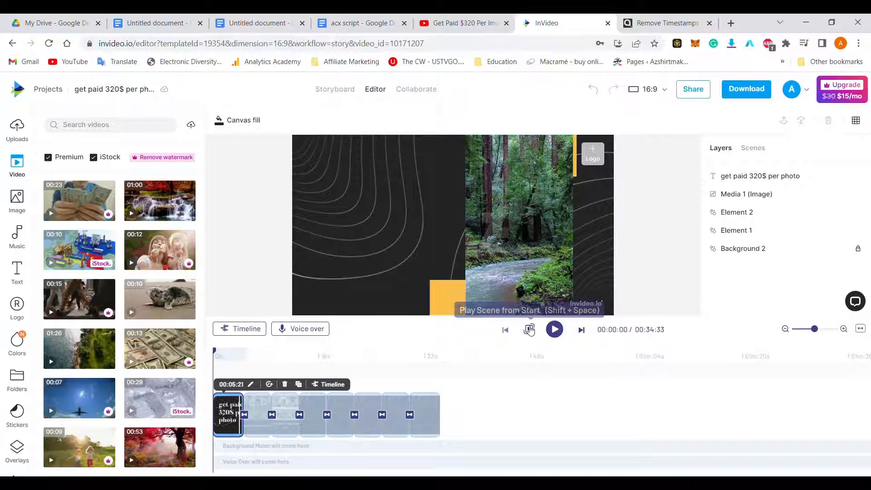
mouse_move(294, 331)
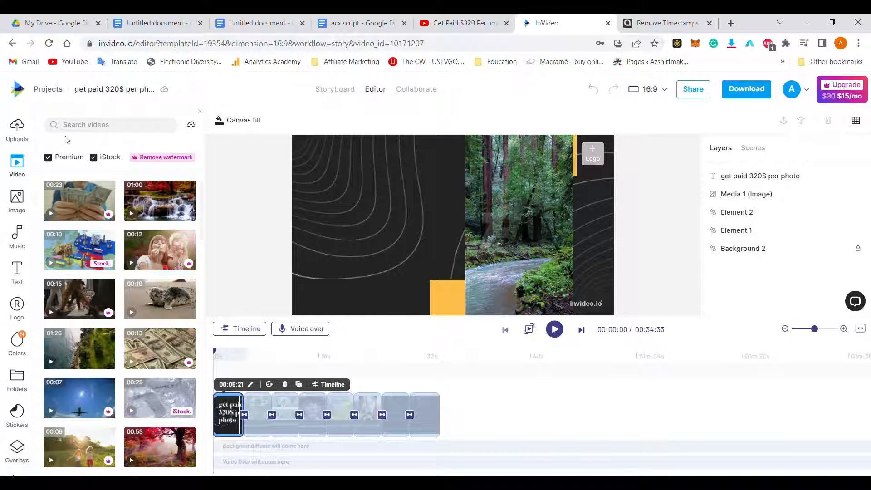
left_click(18, 235)
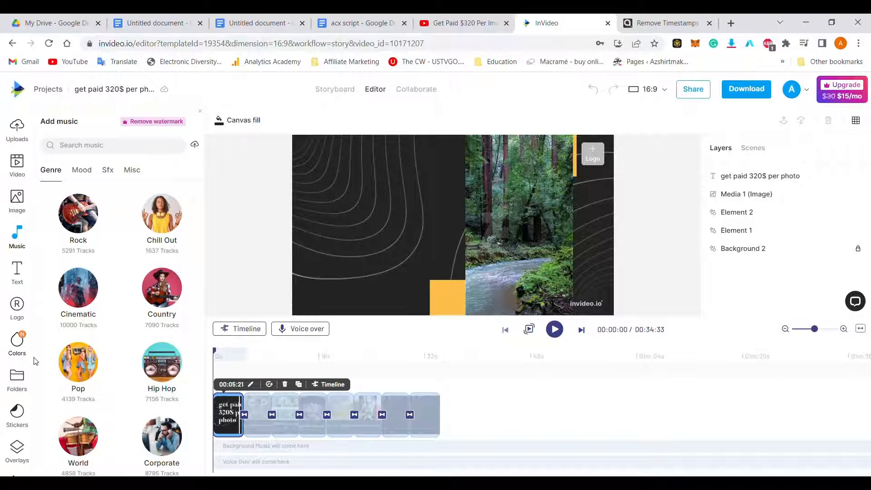
scroll(21, 436, "down", 3)
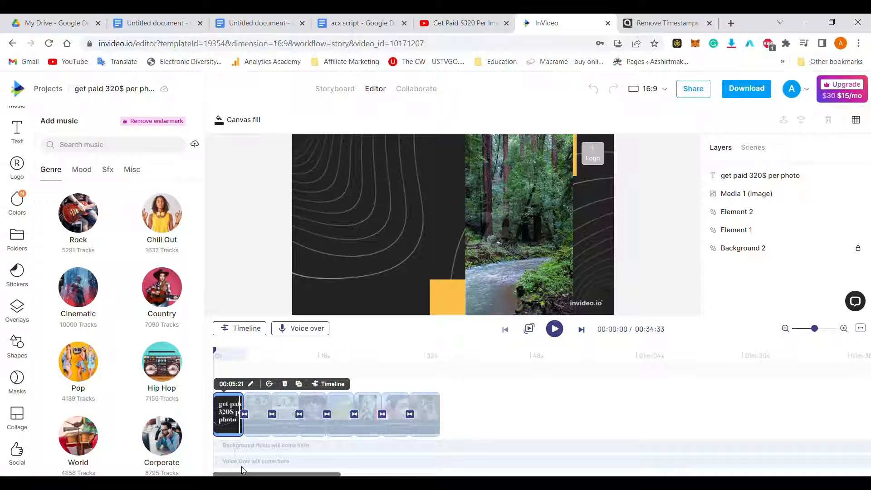
Play the video into the second scene, "one hundred and forty dollars for this", and delete its banknote image
left_click(560, 337)
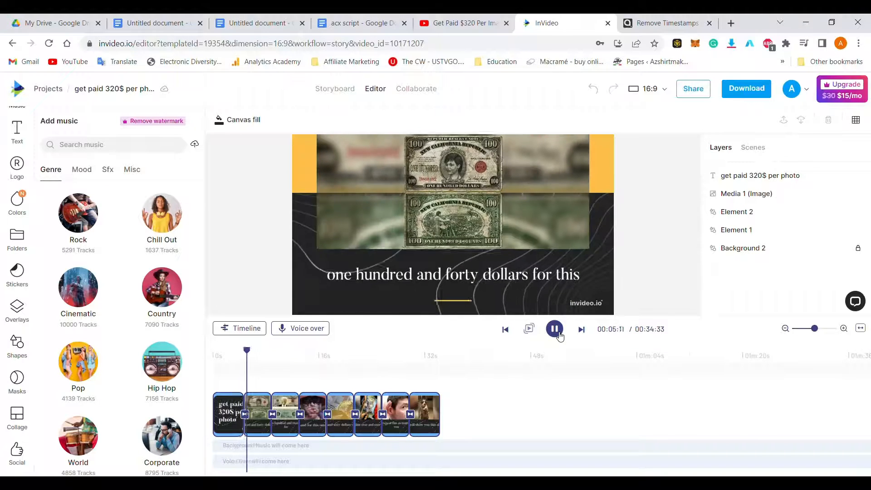
left_click(560, 337)
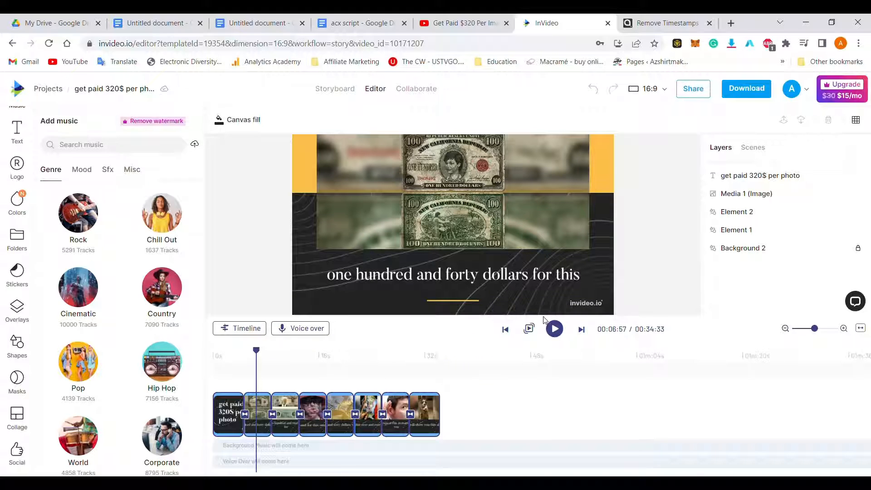
left_click(468, 244)
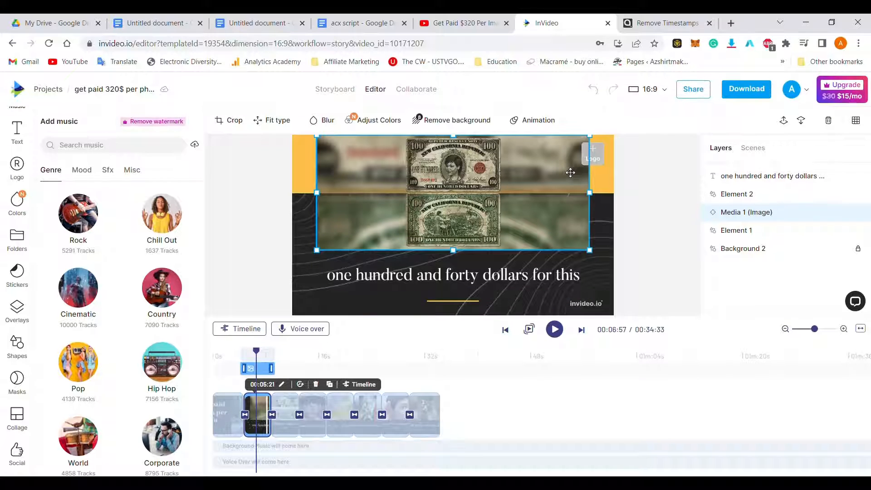
left_click(829, 125)
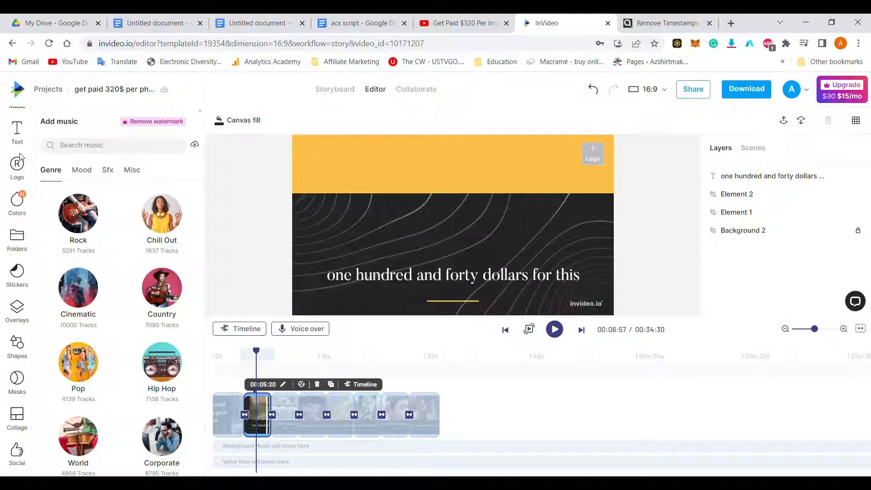
Insert the stock photo of the city street with the red-brick building into the second scene
scroll(18, 139, "up", 3)
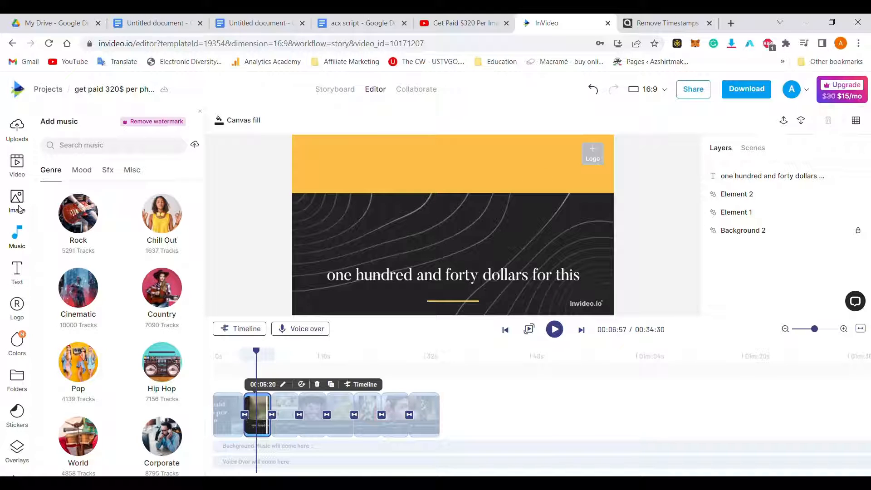
left_click(17, 200)
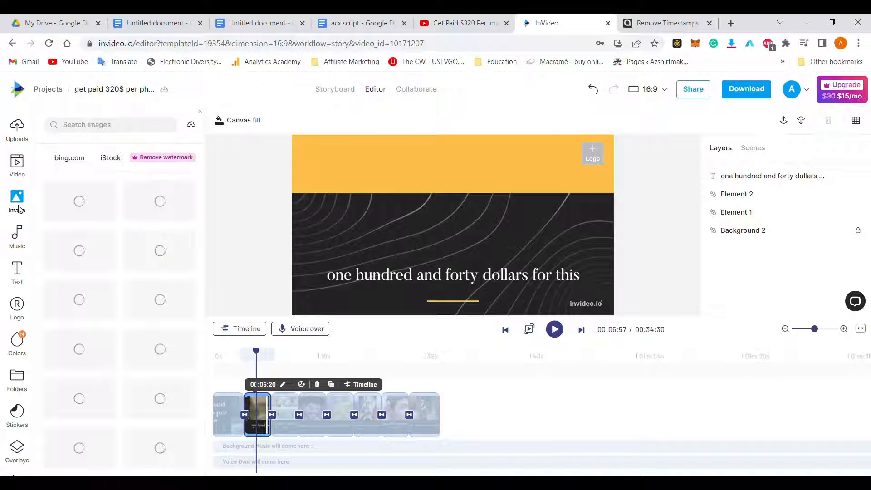
left_click(108, 129)
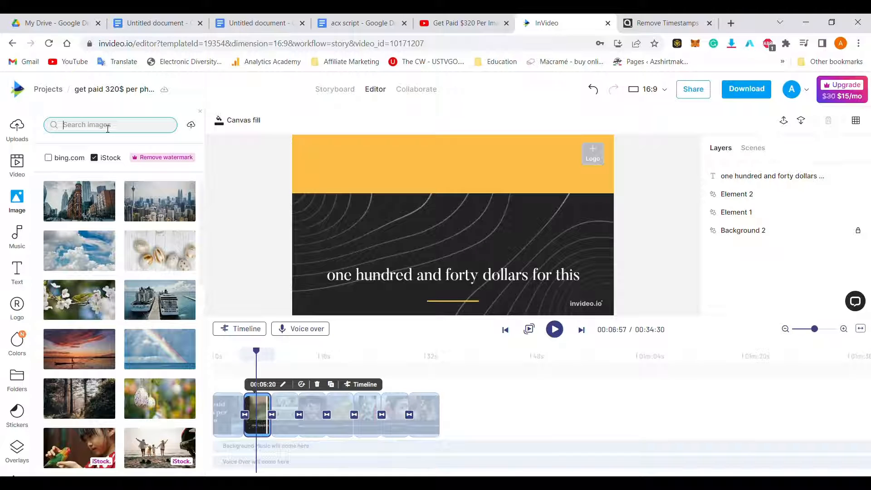
left_click(95, 207)
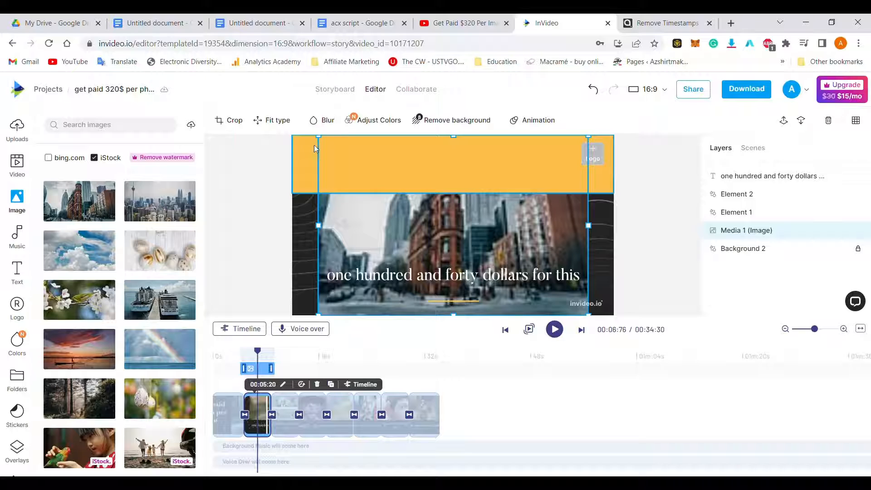
Shrink the city photo and centre it above the caption, and move the caption slightly down
left_click_drag(324, 141, 420, 243)
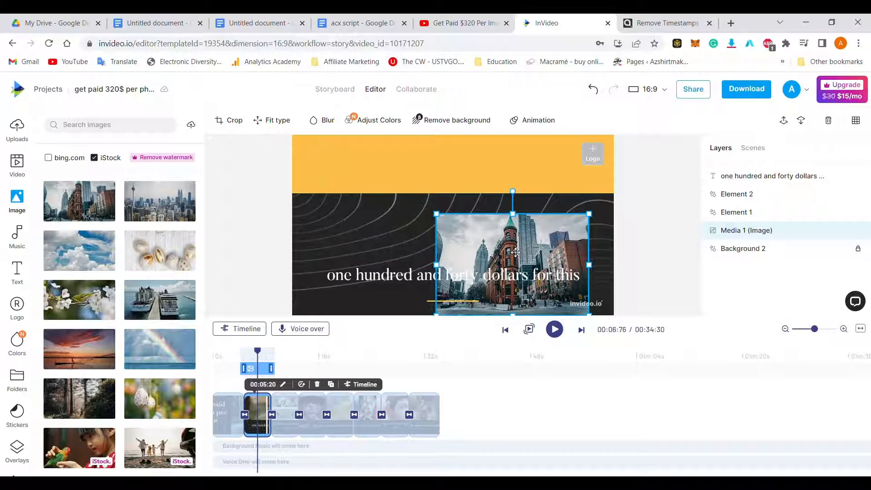
left_click_drag(507, 247, 461, 214)
left_click(432, 280)
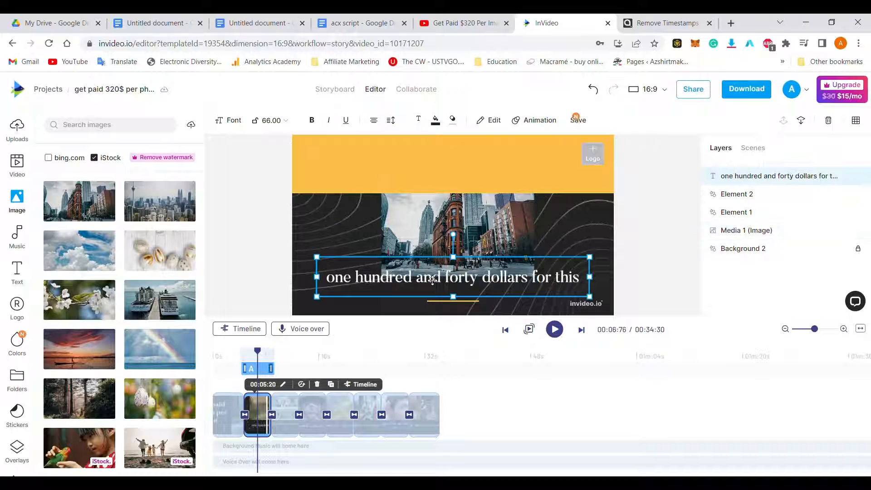
left_click_drag(433, 281, 432, 293)
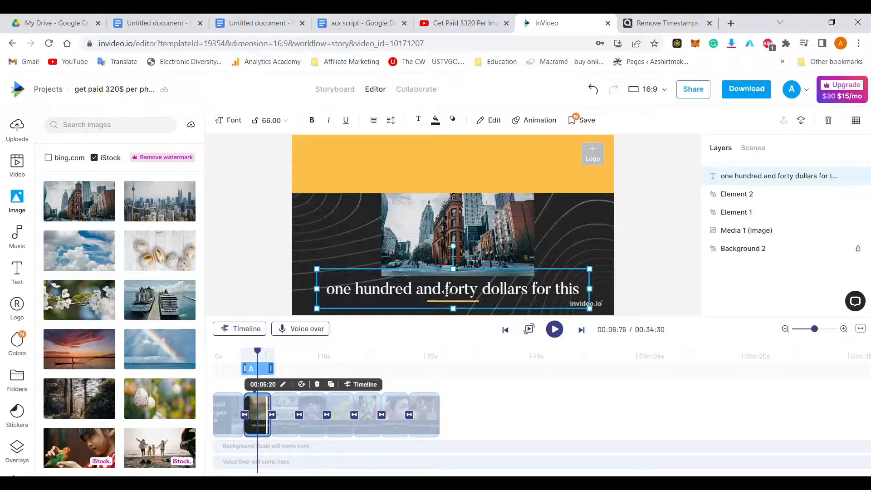
Play the video on to the scene "photo two hundred and twenty dollars for" and delete its banknote image
left_click(555, 331)
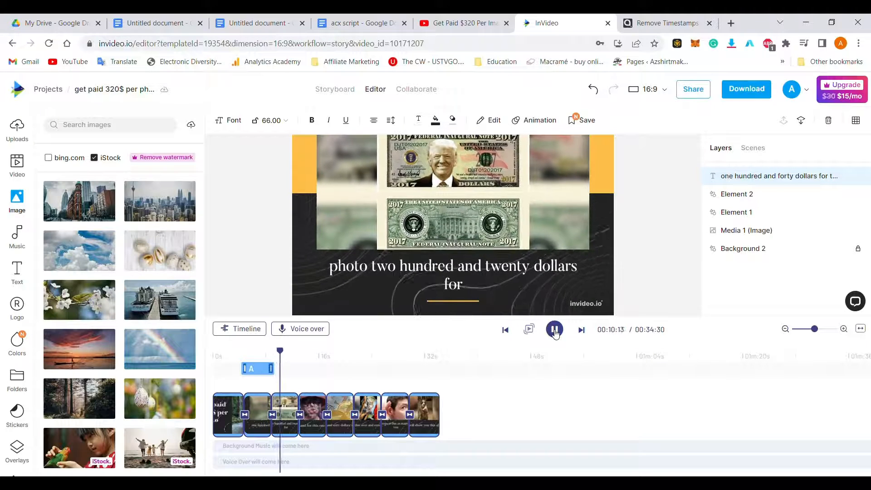
left_click(554, 331)
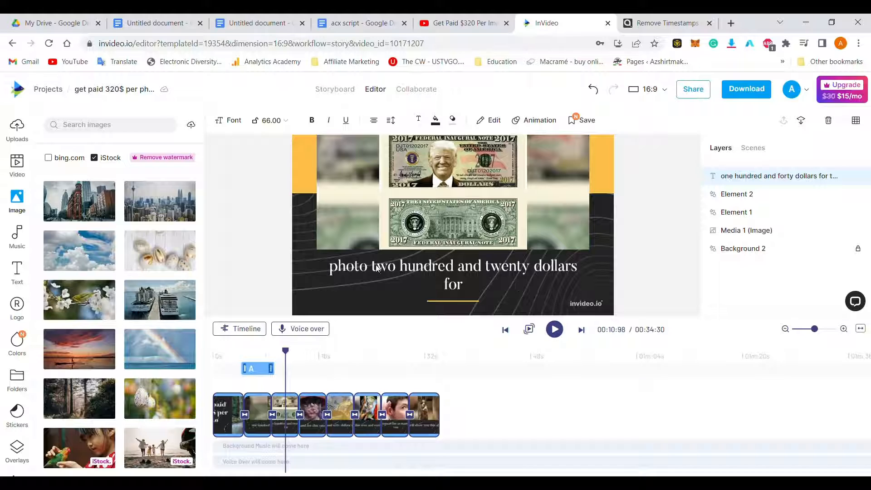
left_click(458, 180)
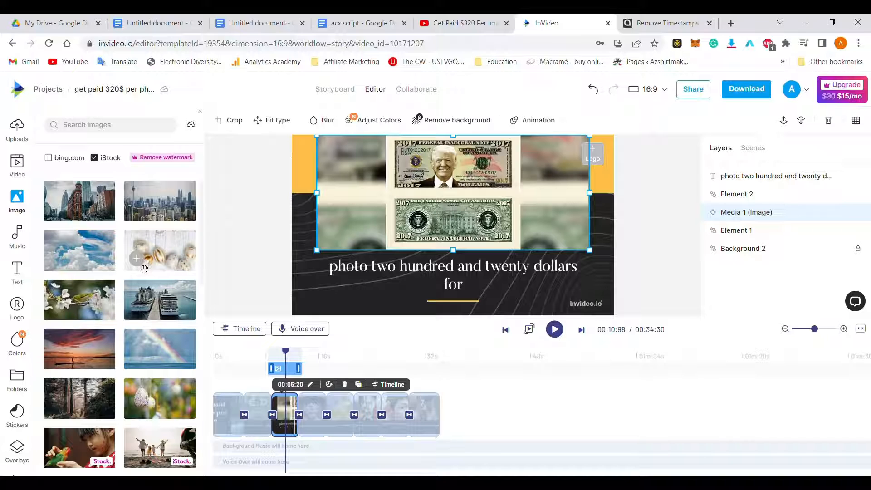
left_click(830, 123)
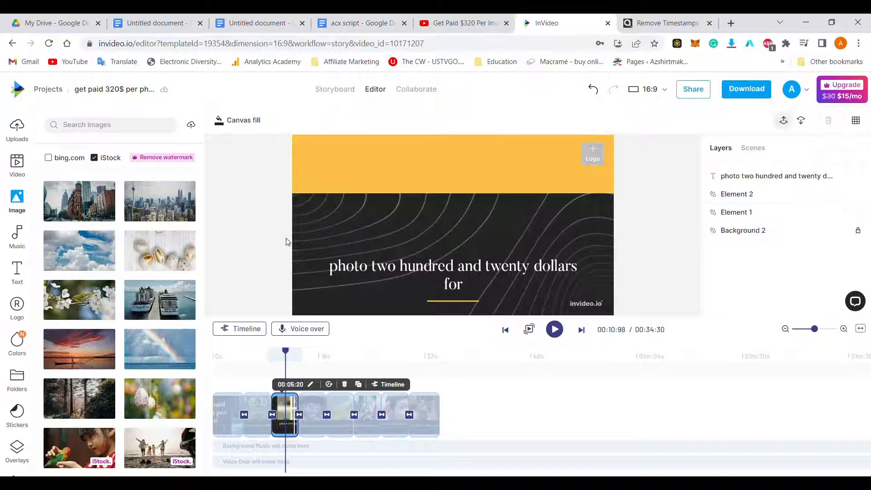
Add the stock photo of gold-decorated eggs, shrunk and centred above the caption, and shift the caption slightly down
left_click(182, 251)
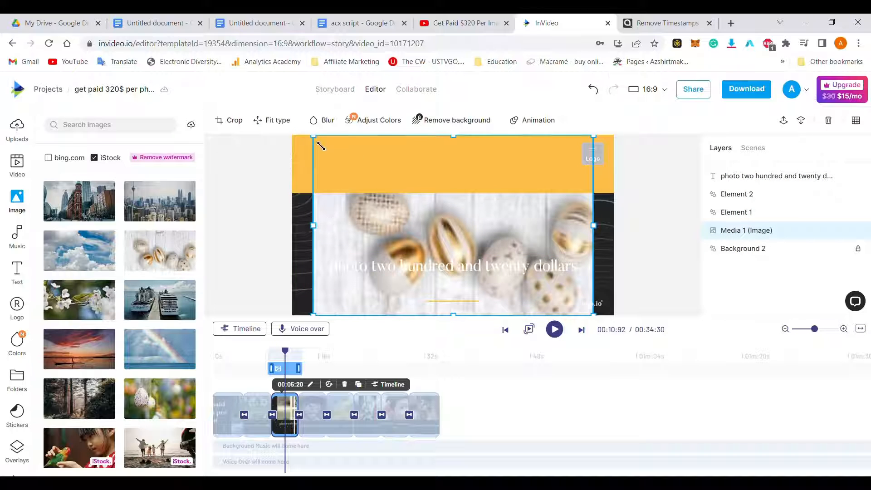
left_click_drag(323, 146, 394, 217)
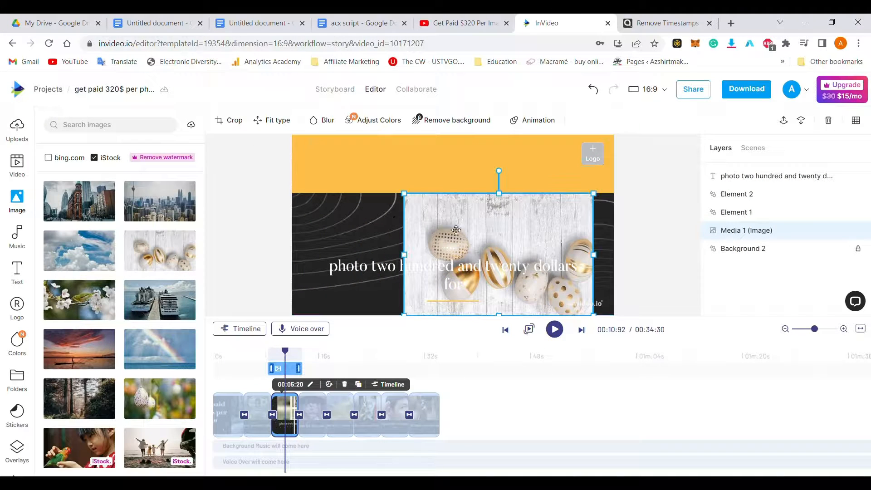
left_click_drag(521, 254, 473, 210)
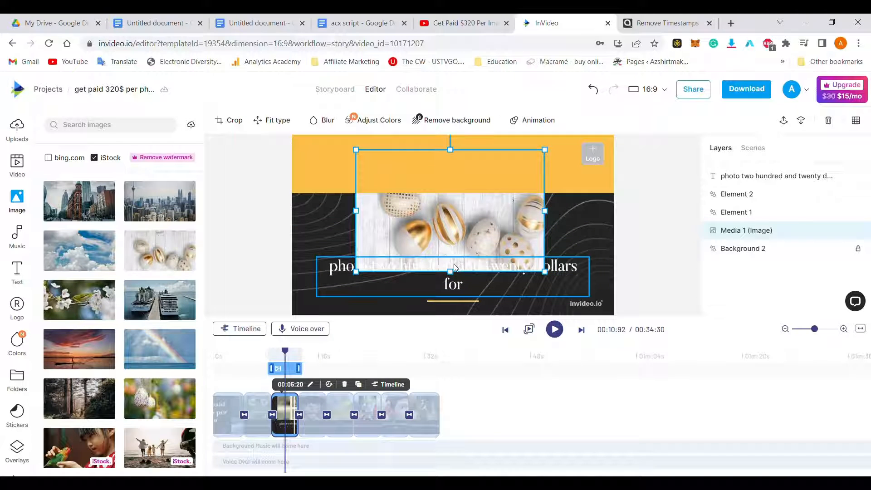
left_click_drag(455, 268, 457, 279)
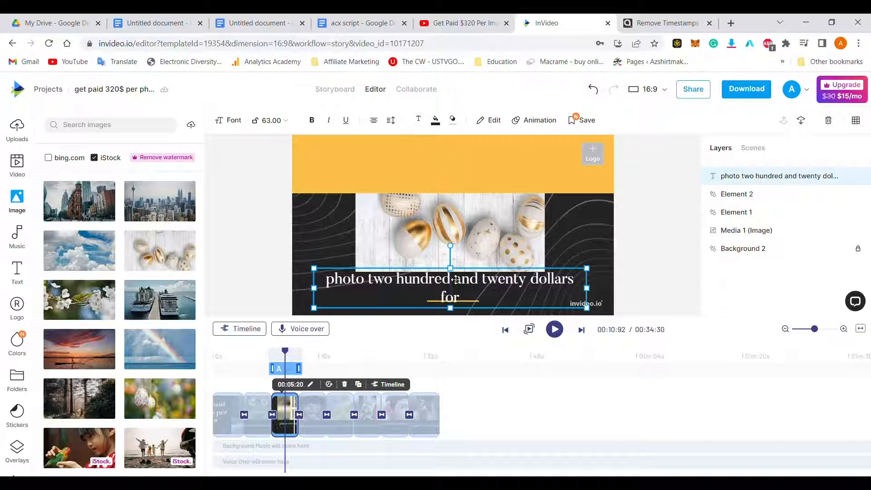
Delete the yellow band across the top of the scene and move the egg photo up clear of the caption
left_click(568, 175)
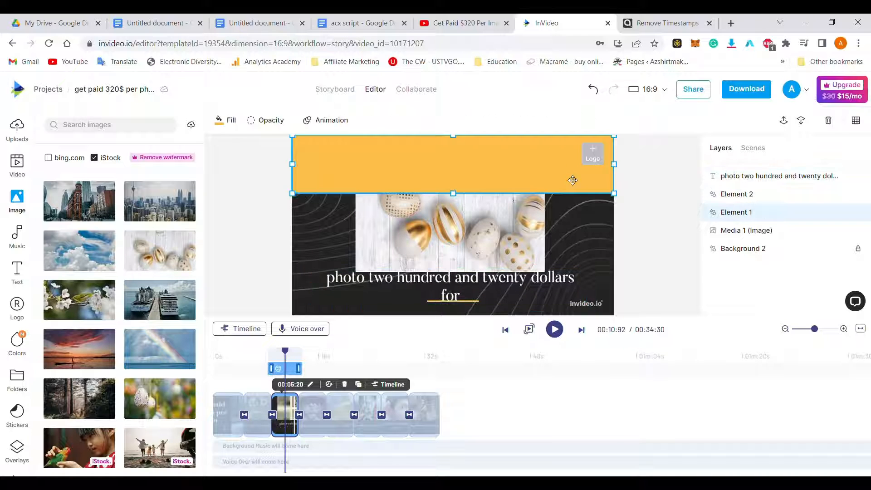
left_click(828, 121)
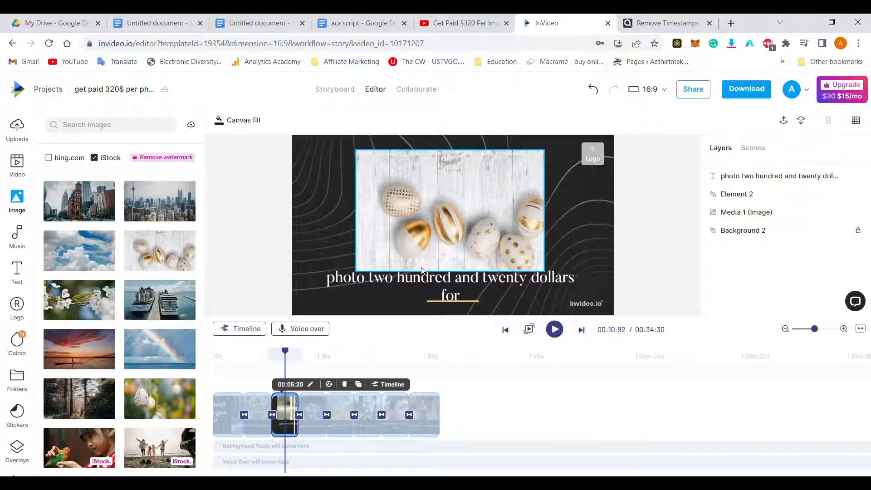
left_click(444, 234)
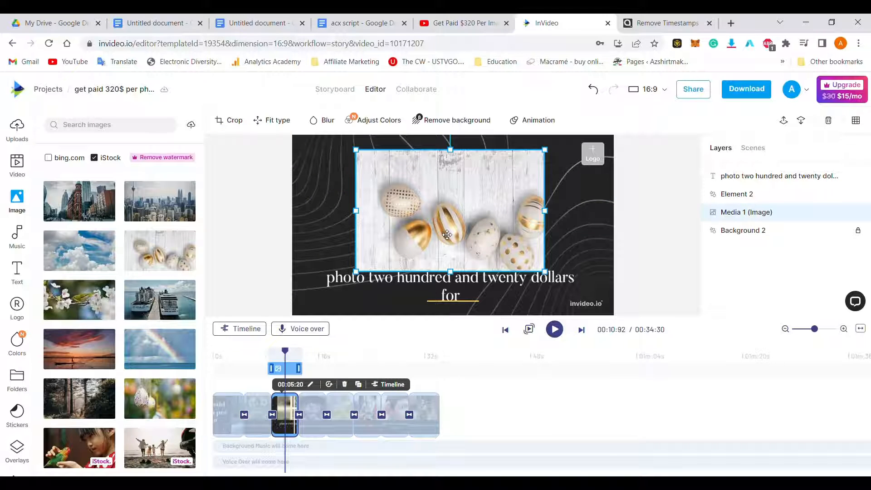
left_click_drag(448, 235, 449, 223)
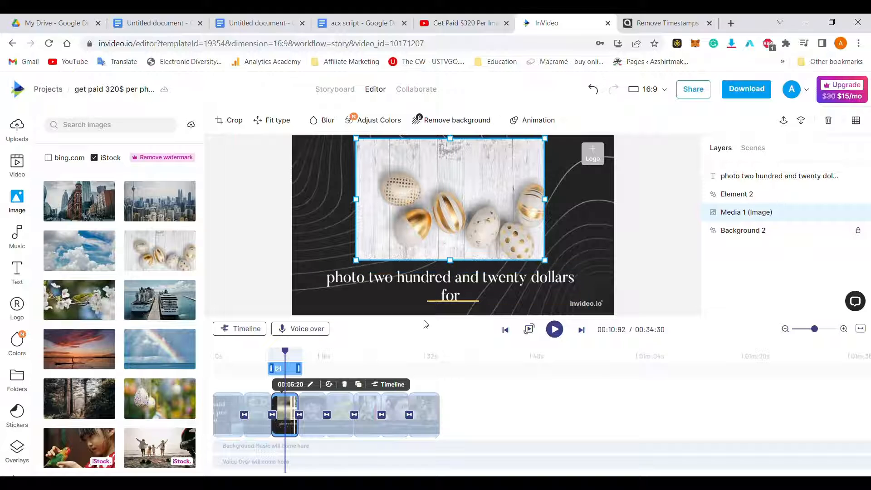
Preview the rest of the video from the egg photo scene through to the last scene, "want i will show you this absolutely"
left_click(556, 330)
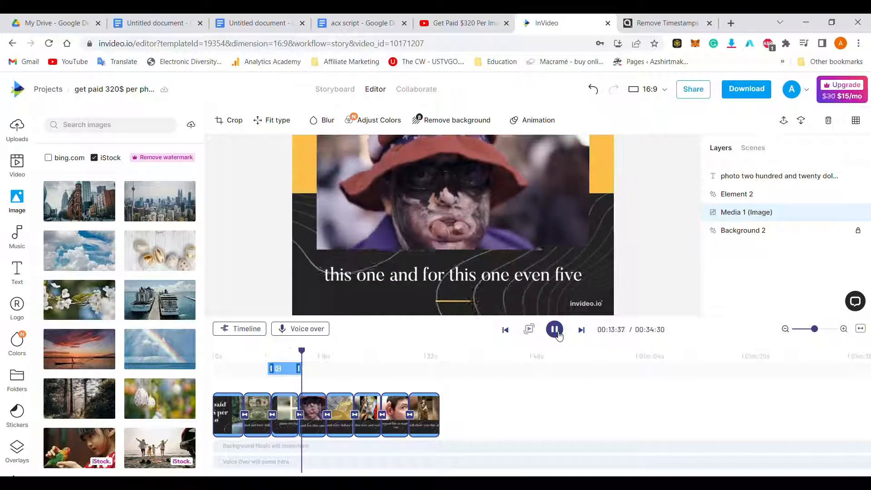
left_click(556, 330)
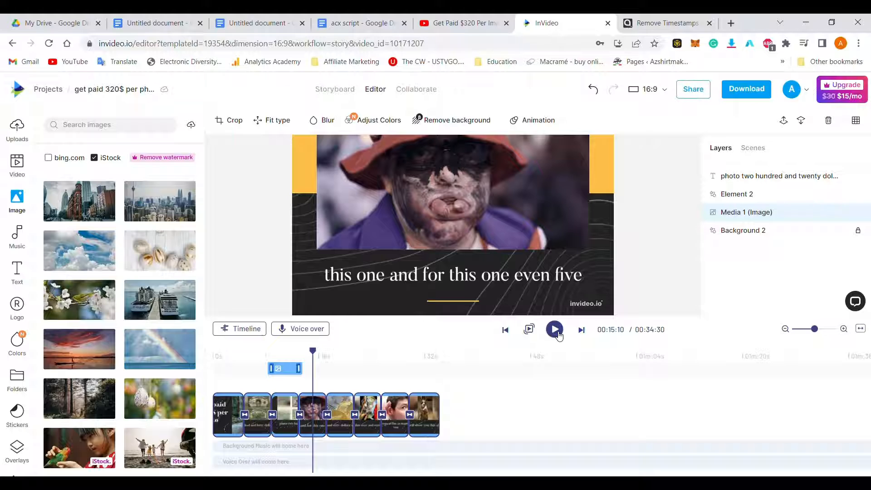
left_click(556, 330)
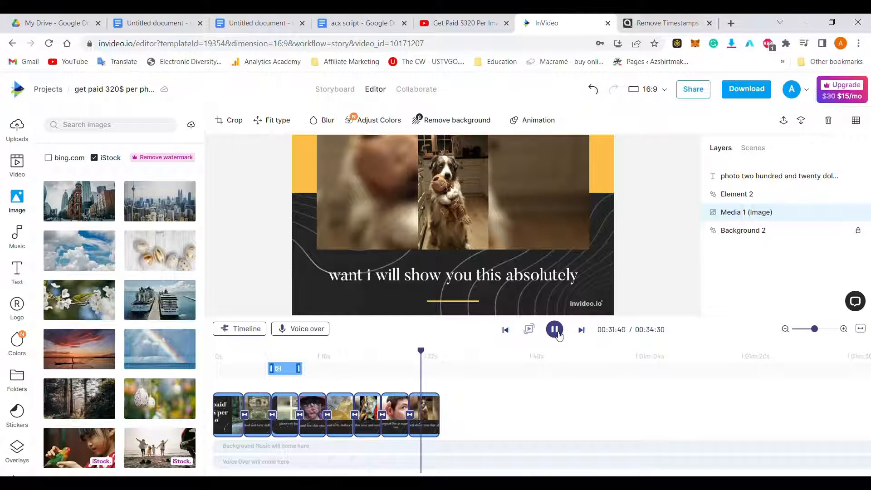
left_click(555, 332)
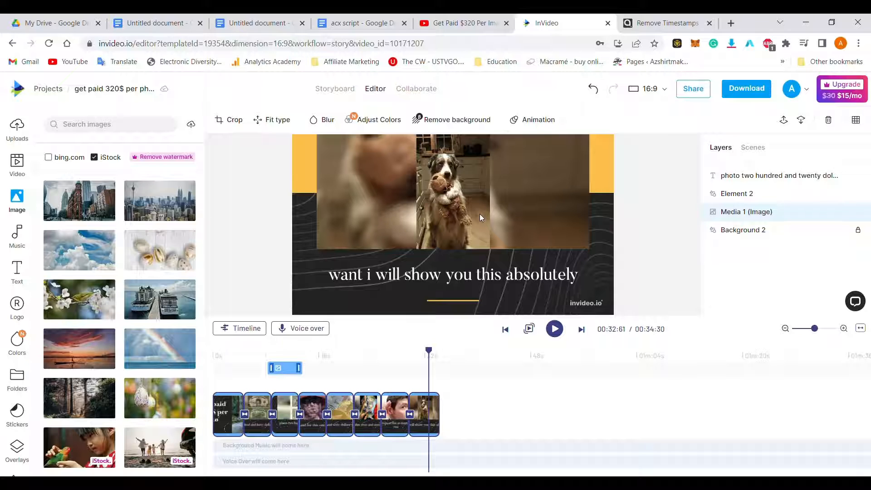
Export the finished video in 720p quality
left_click(701, 138)
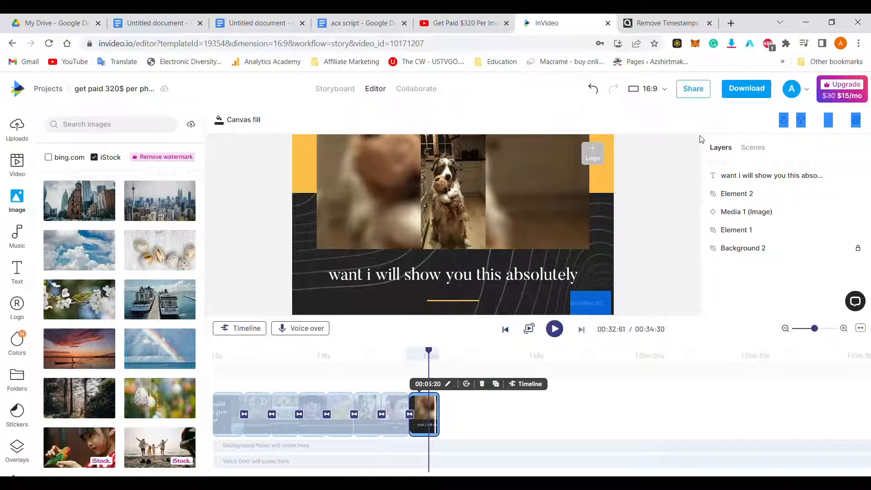
left_click(667, 159)
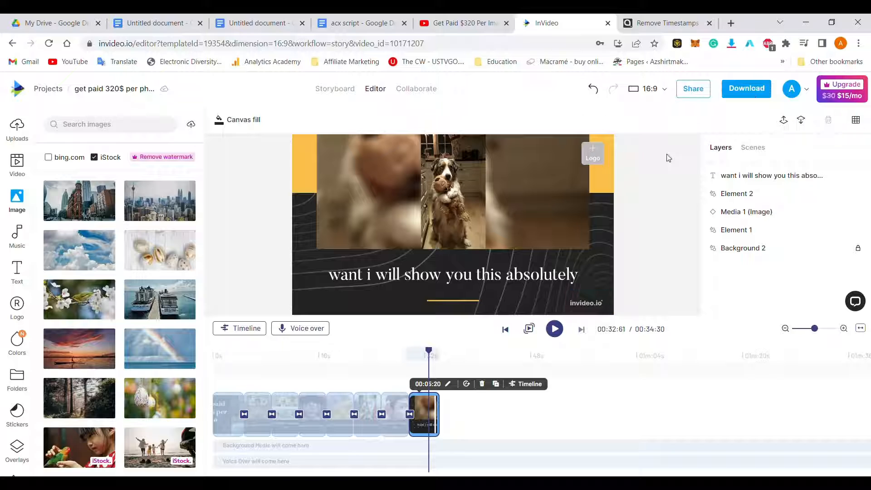
left_click(749, 88)
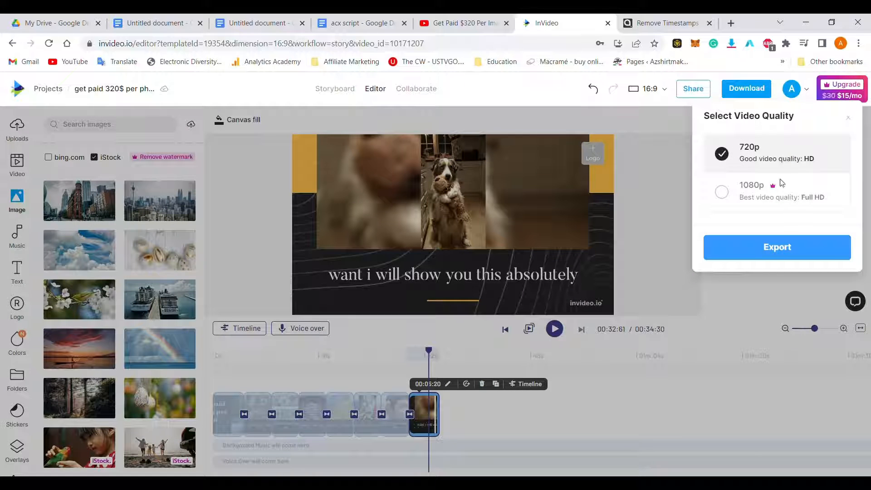
left_click(767, 247)
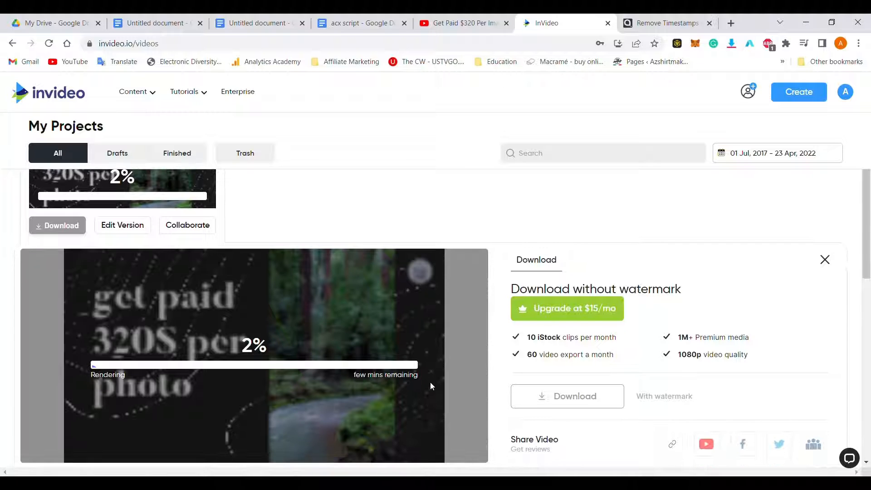
Check the rendering progress of "get paid 320$ per photo" and look over the other projects in the list
scroll(430, 382, "up", 2)
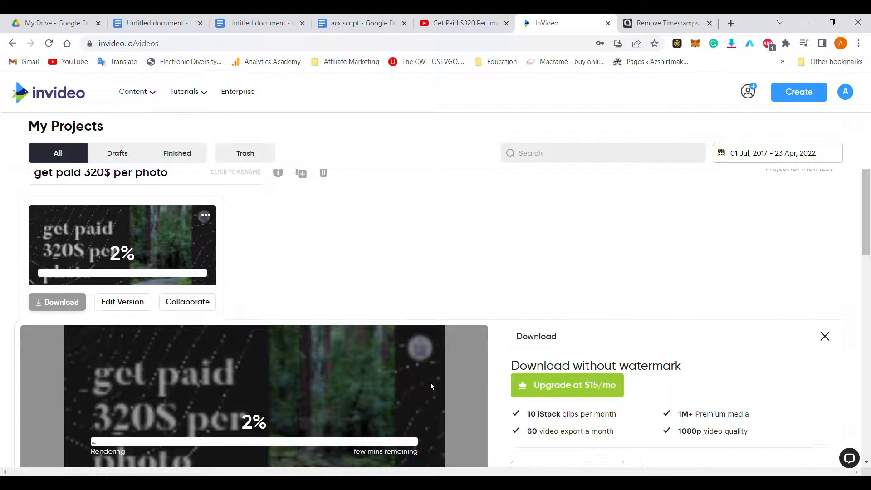
scroll(371, 279, "down", 6)
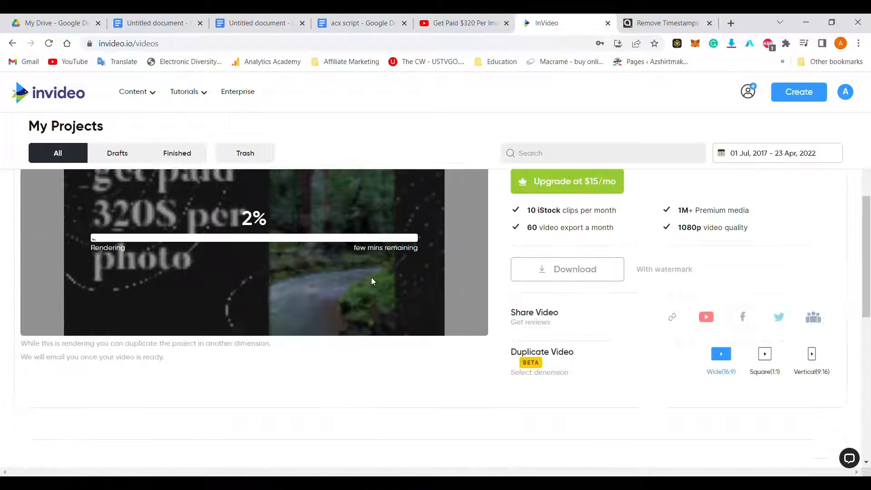
scroll(373, 282, "down", 3)
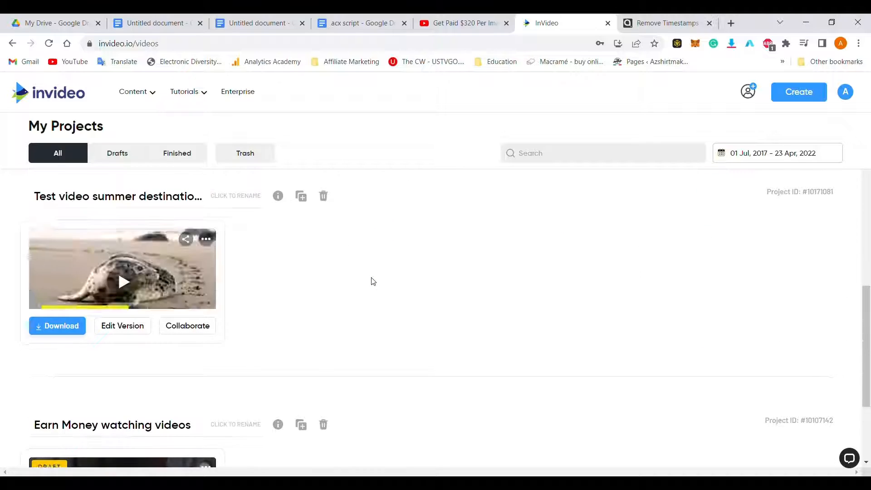
scroll(373, 281, "down", 3)
scroll(373, 282, "up", 8)
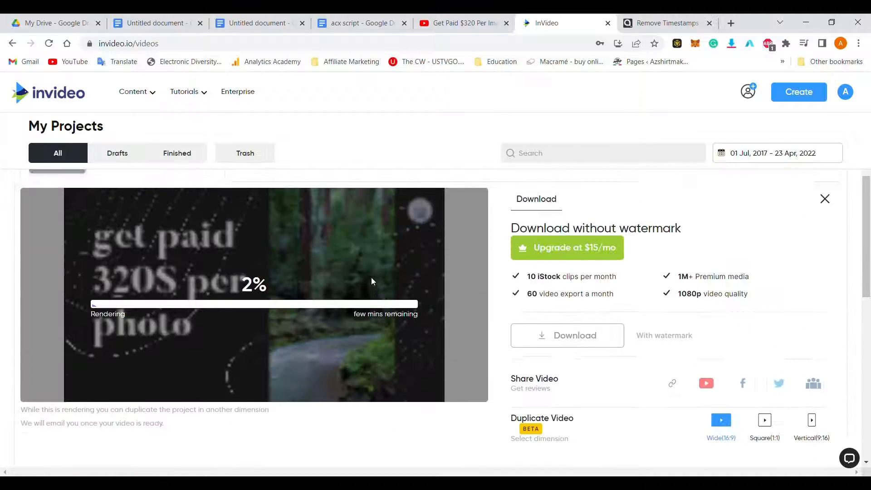